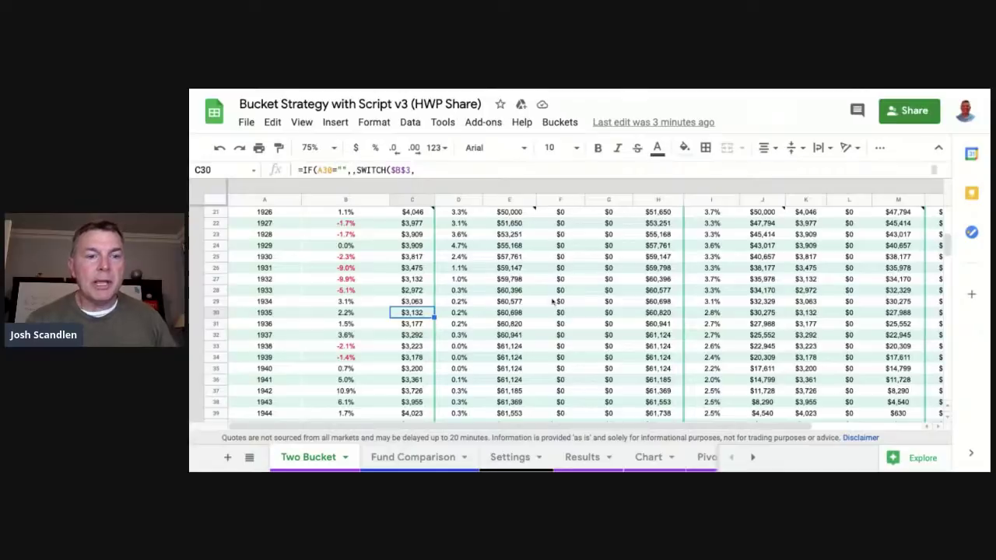
Go through the first ten retirement years, 1926 to 1935, and check the 10-Year Treasury return for 1936
scroll(391, 294, "up", 2)
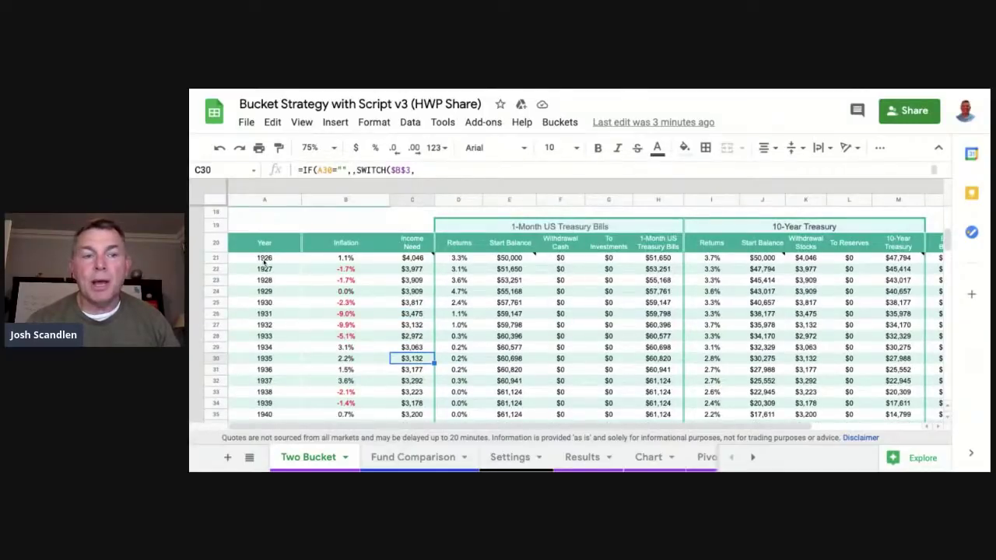
left_click(263, 258)
left_click(265, 270)
left_click(264, 280)
left_click(265, 293)
left_click(264, 304)
left_click(264, 314)
left_click(265, 324)
left_click(264, 336)
left_click(265, 347)
left_click(266, 357)
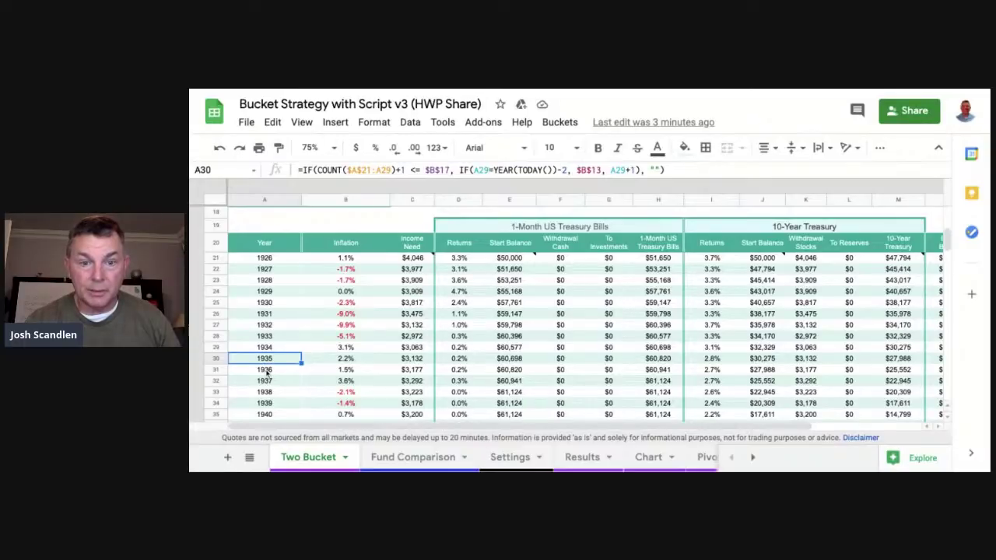
left_click(711, 370)
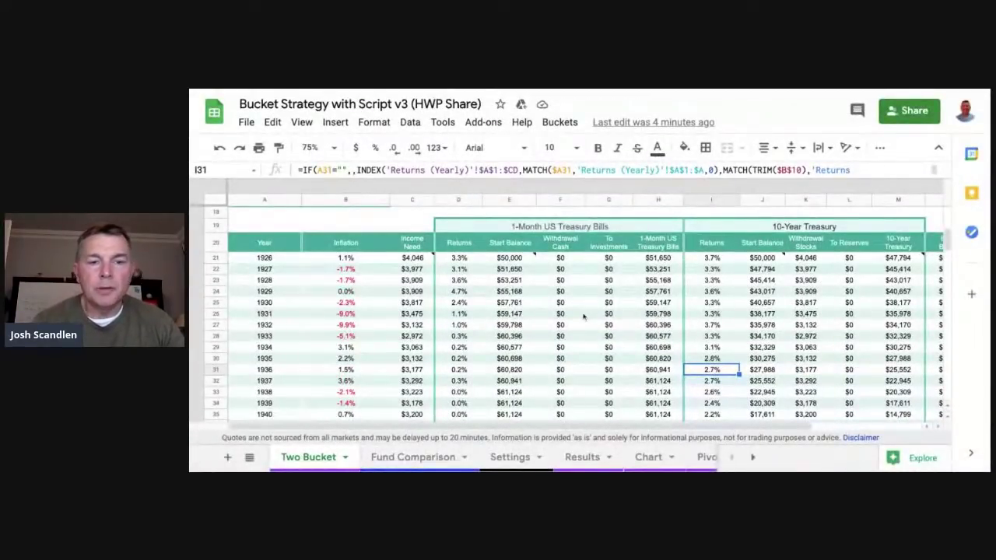
Compare the Income Need for 1936 to 1938 with the 10-Year Treasury return for 1936
scroll(584, 316, "down", 1)
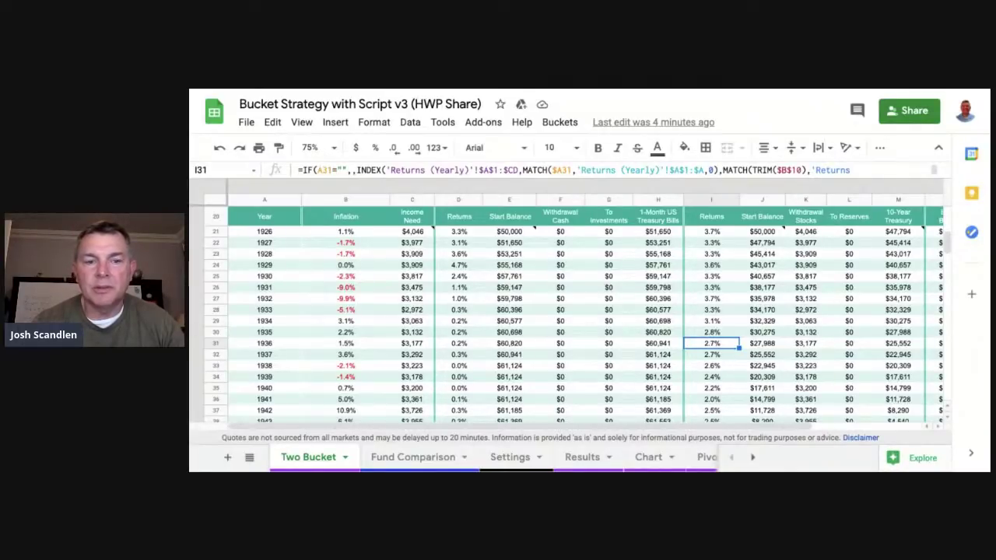
left_click(412, 354)
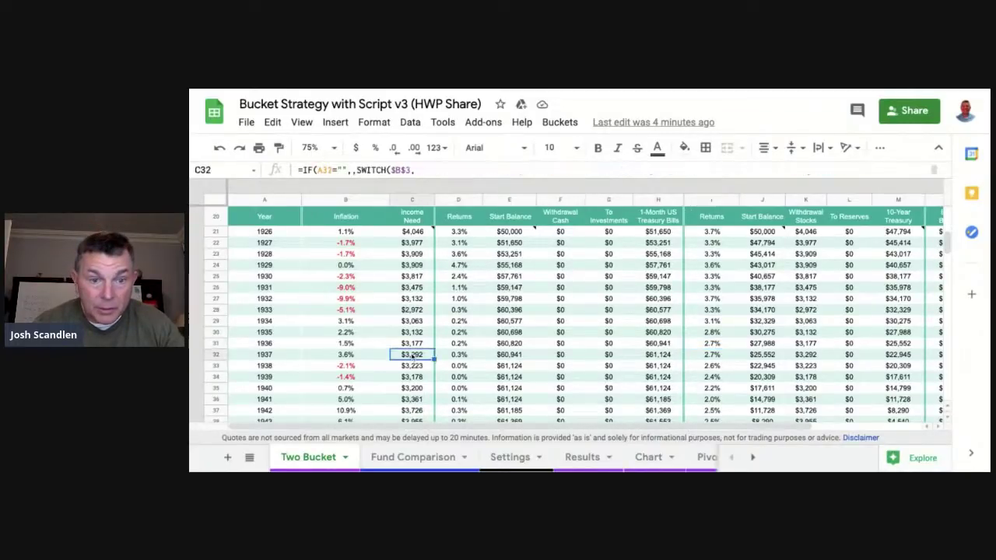
left_click(414, 367)
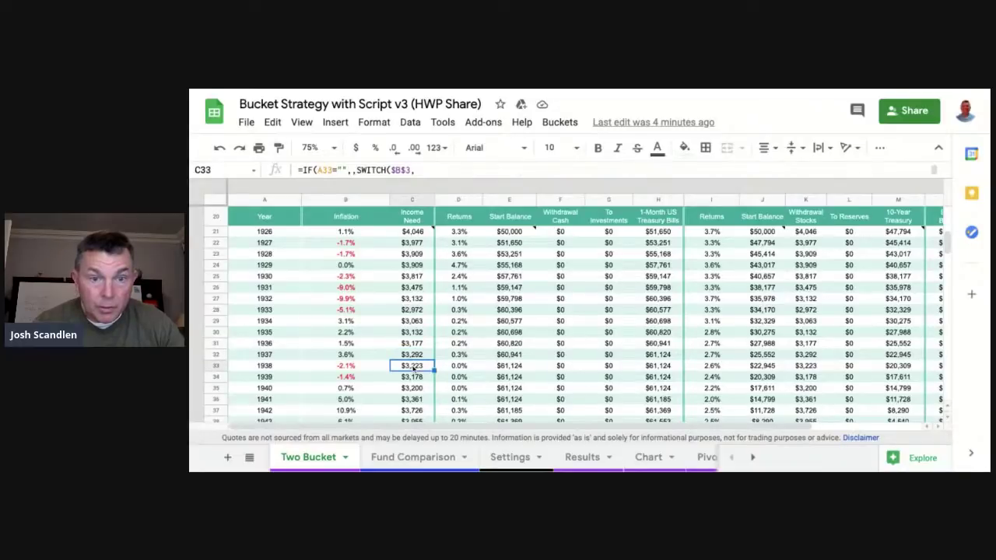
left_click(716, 344)
left_click(413, 347)
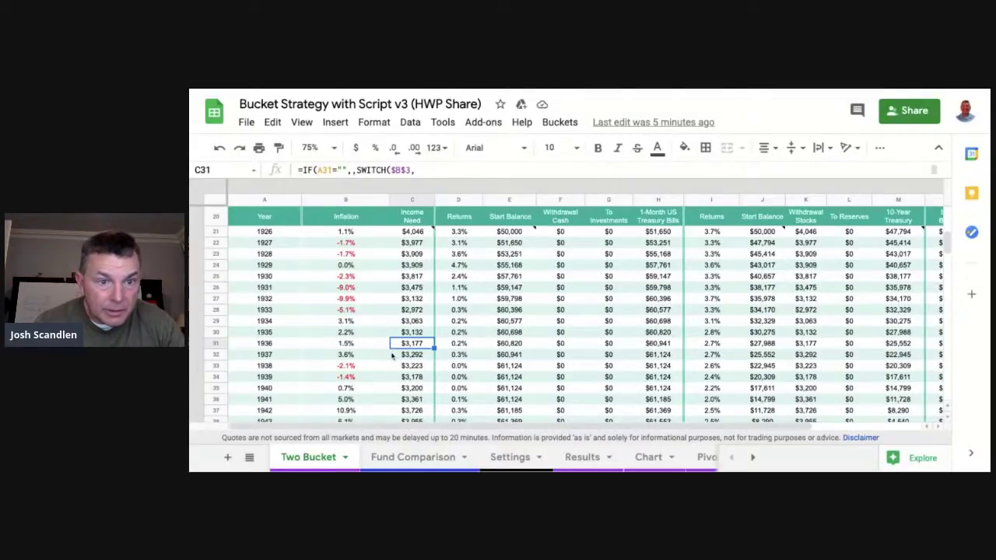
Go through the second decade of the Year column, from 1936 to 1946
left_click(271, 346)
left_click(266, 358)
left_click(266, 366)
left_click(265, 378)
left_click(264, 389)
left_click(265, 399)
left_click(264, 410)
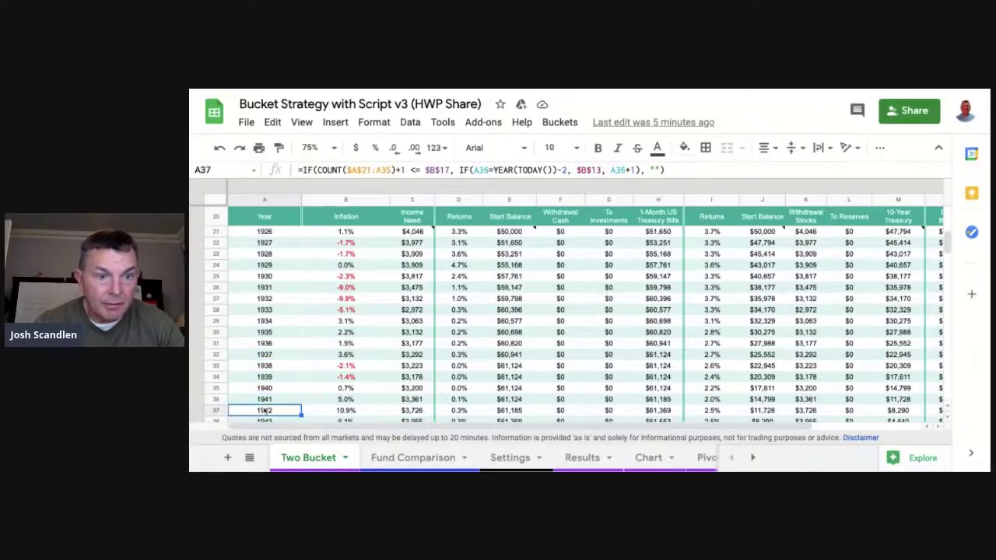
scroll(265, 411, "down", 1)
scroll(264, 412, "down", 1)
left_click(267, 381)
left_click(265, 393)
left_click(266, 413)
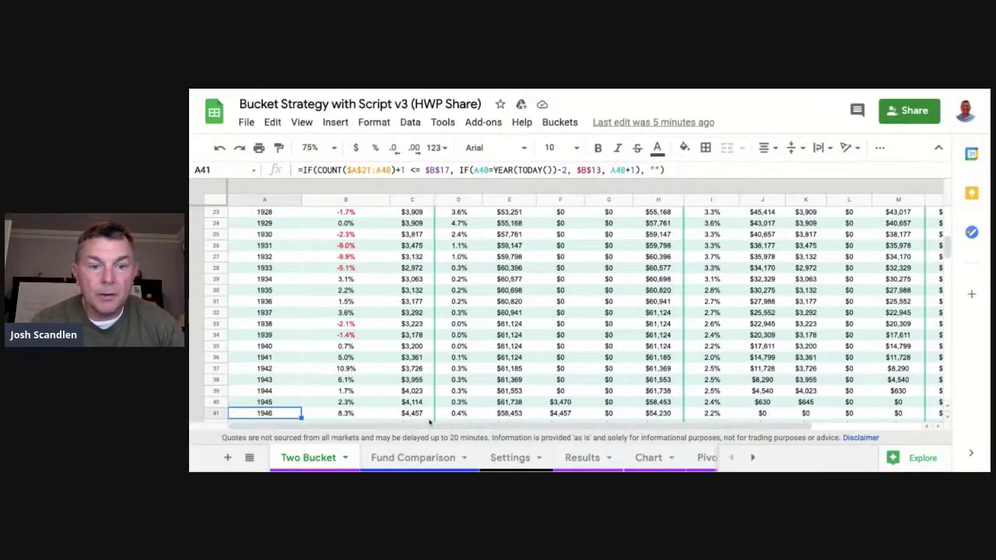
Compare the Income Need for 1946 with that year's 10-Year Treasury return
left_click(405, 415)
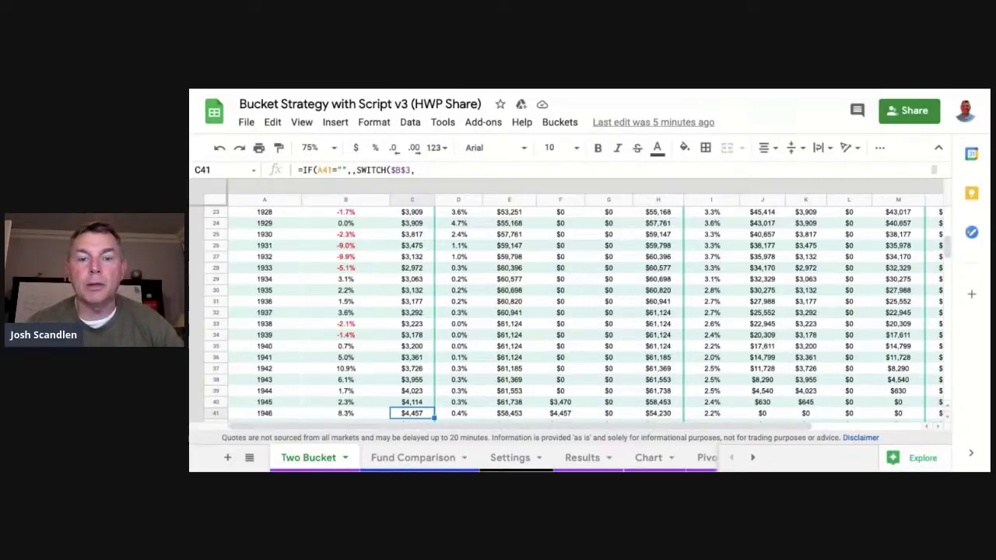
left_click(709, 417)
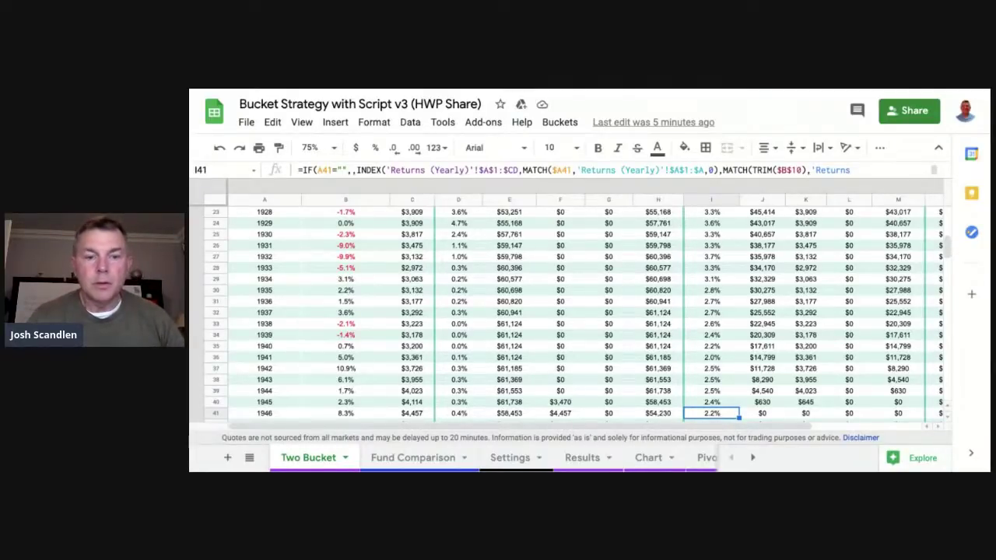
left_click(418, 415)
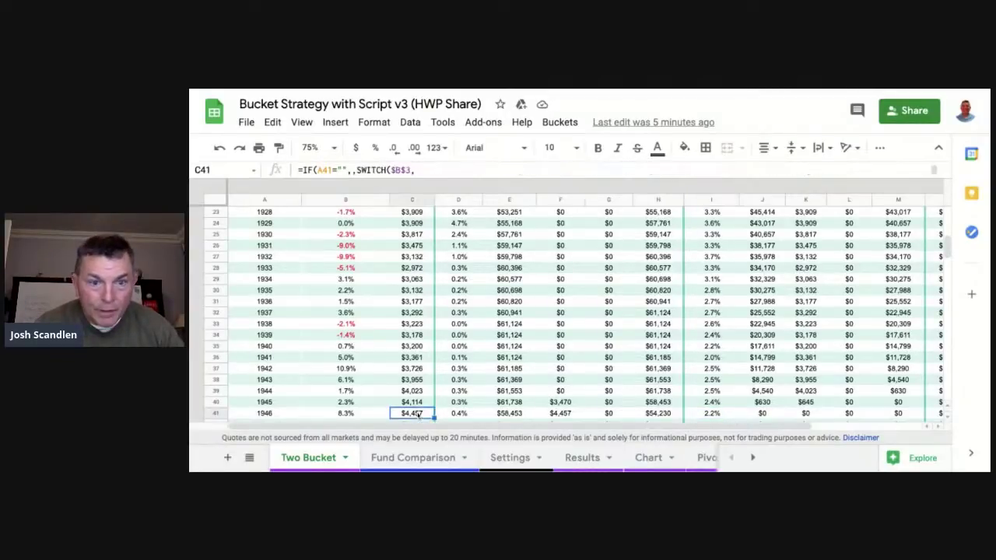
Follow the Income Need from 1947 to 1956 and check the 10-Year Treasury return for 1956
scroll(543, 311, "down", 1)
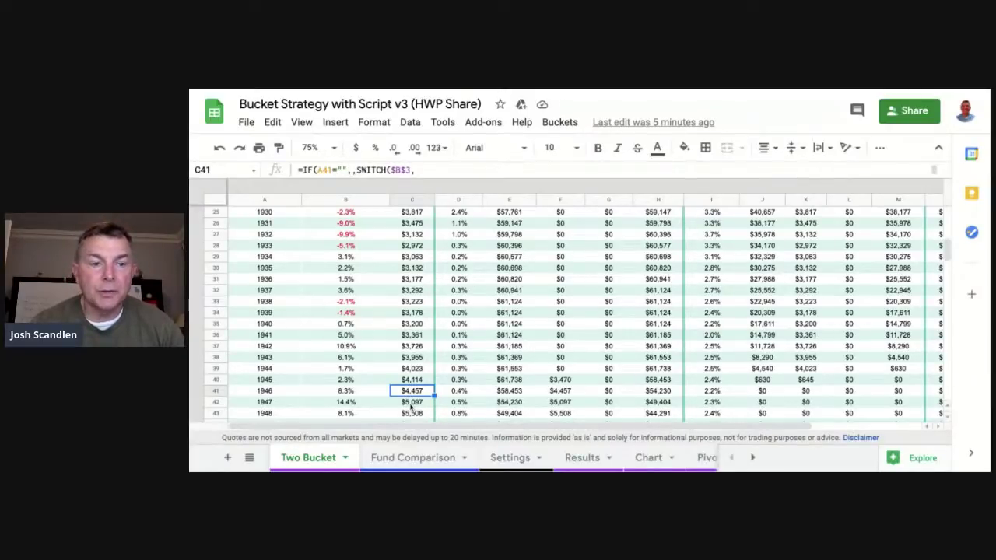
scroll(411, 406, "down", 2)
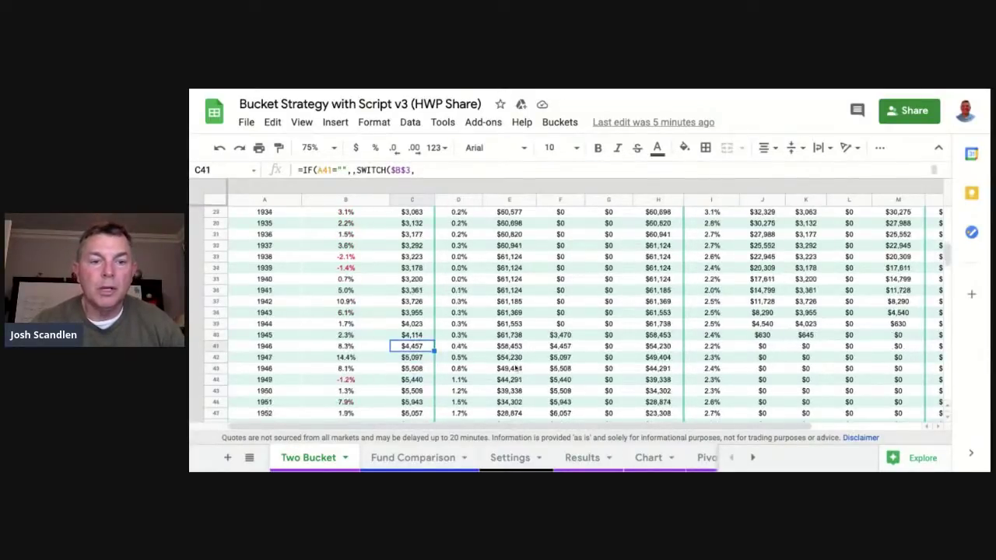
left_click(408, 361)
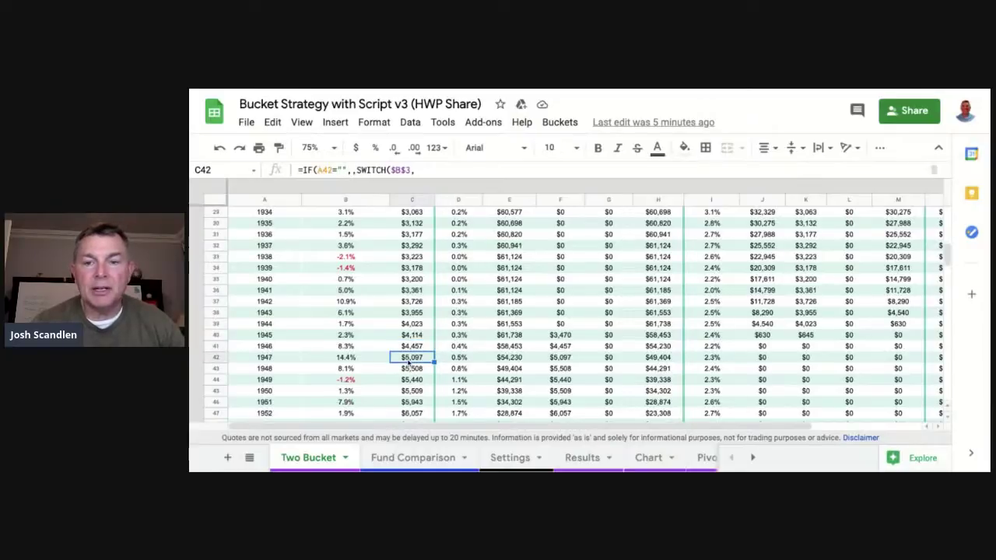
left_click(410, 370)
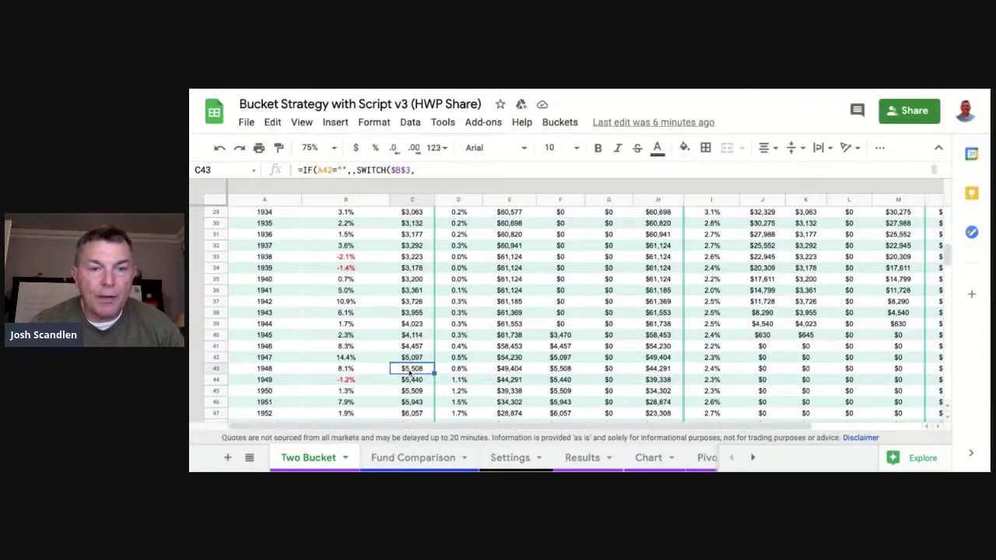
left_click(411, 393)
left_click(411, 402)
left_click(412, 413)
scroll(414, 418, "down", 2)
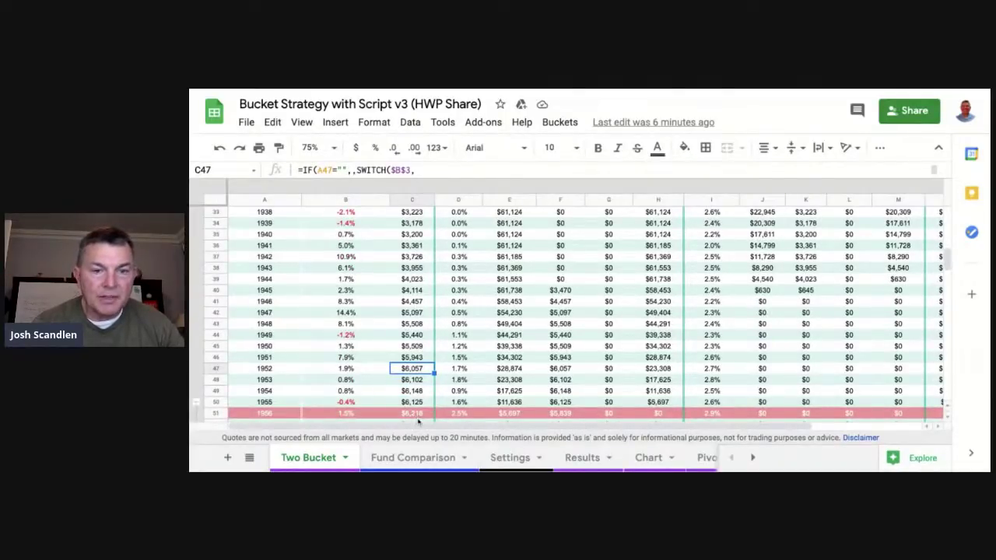
left_click(417, 417)
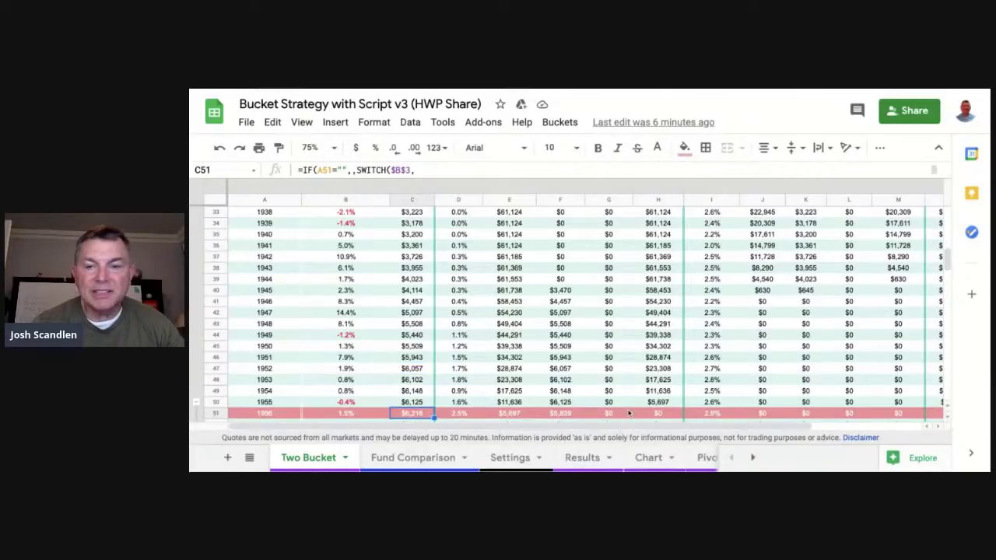
left_click(711, 415)
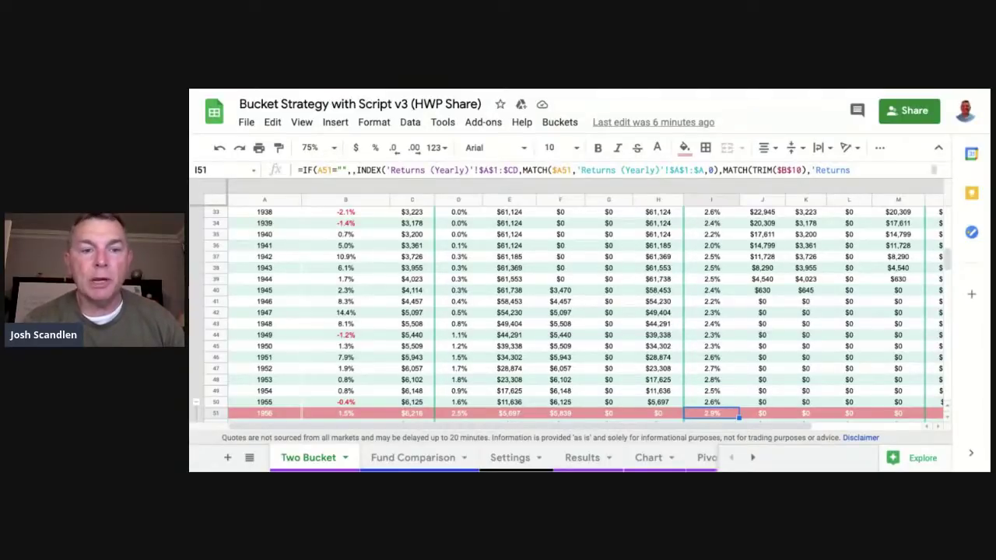
Set Total Years to 123 in the Two Bucket inputs
scroll(583, 311, "up", 10)
scroll(584, 311, "down", 14)
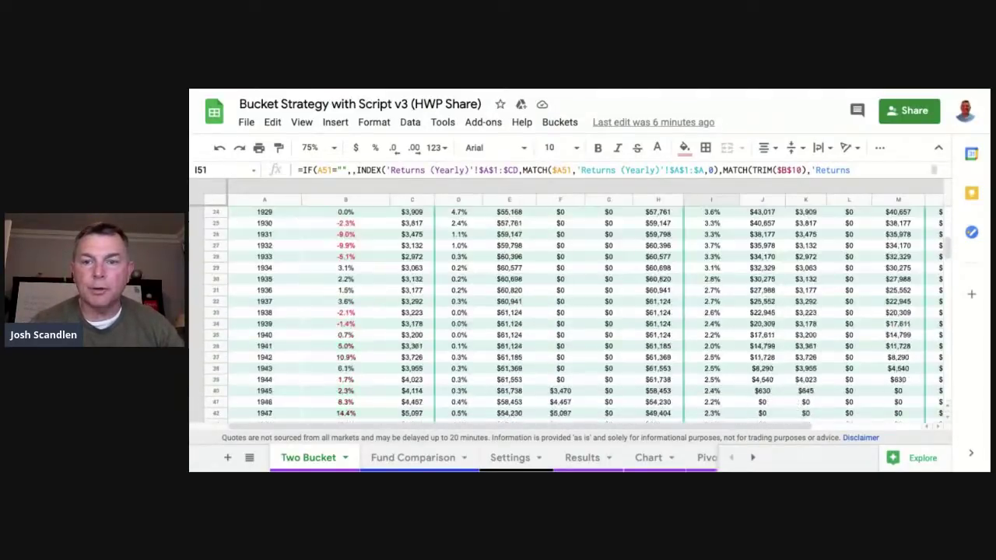
scroll(584, 312, "down", 1)
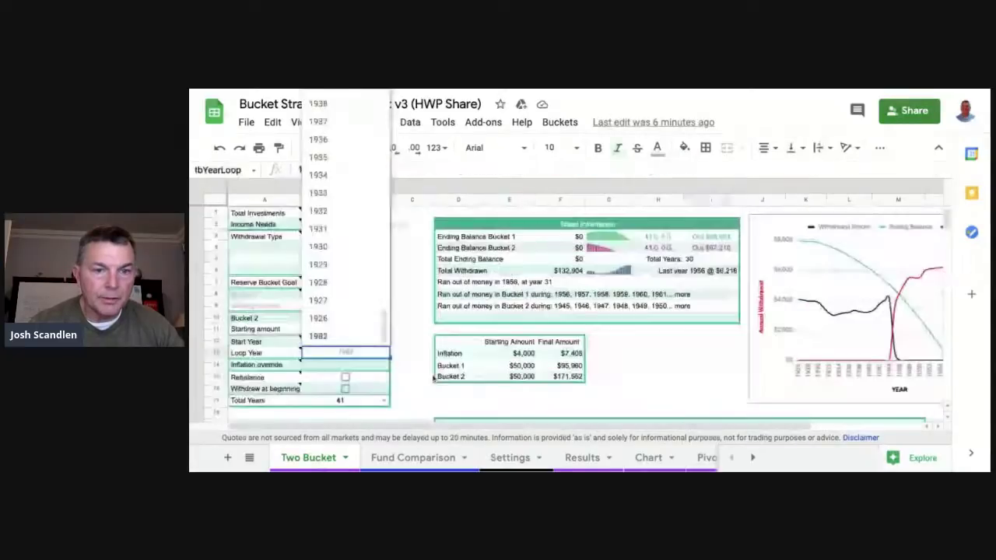
left_click(346, 400)
left_click(383, 399)
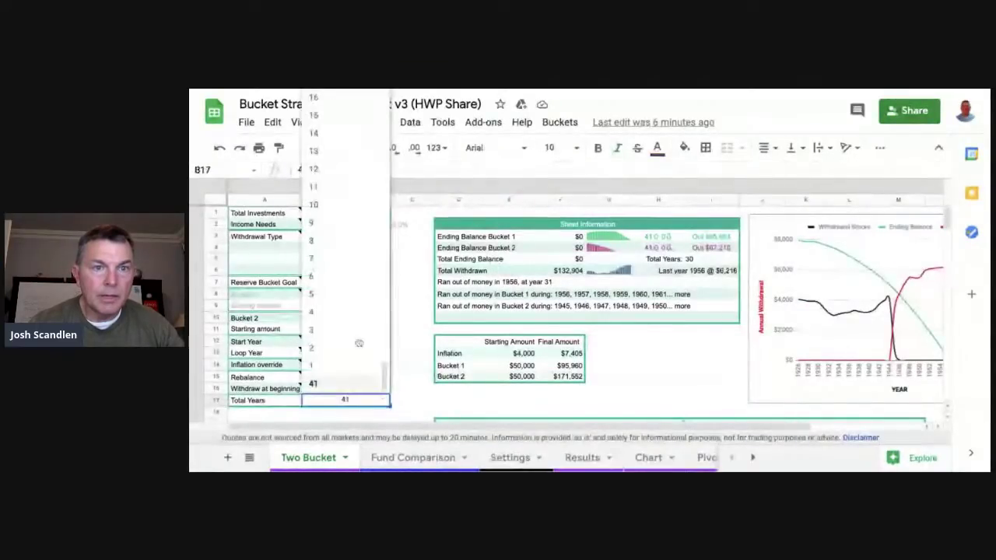
scroll(356, 328, "up", 10)
scroll(356, 327, "up", 15)
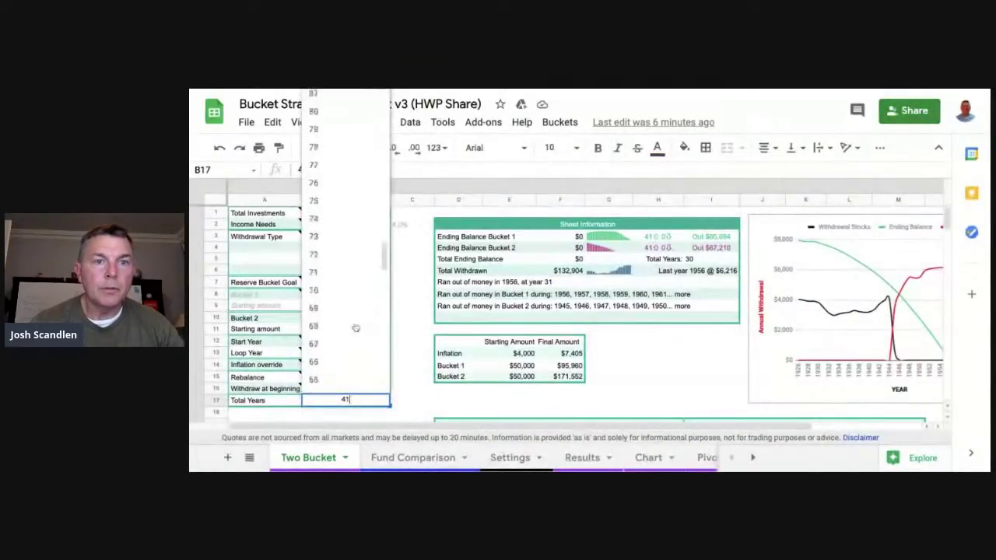
scroll(341, 179, "up", 5)
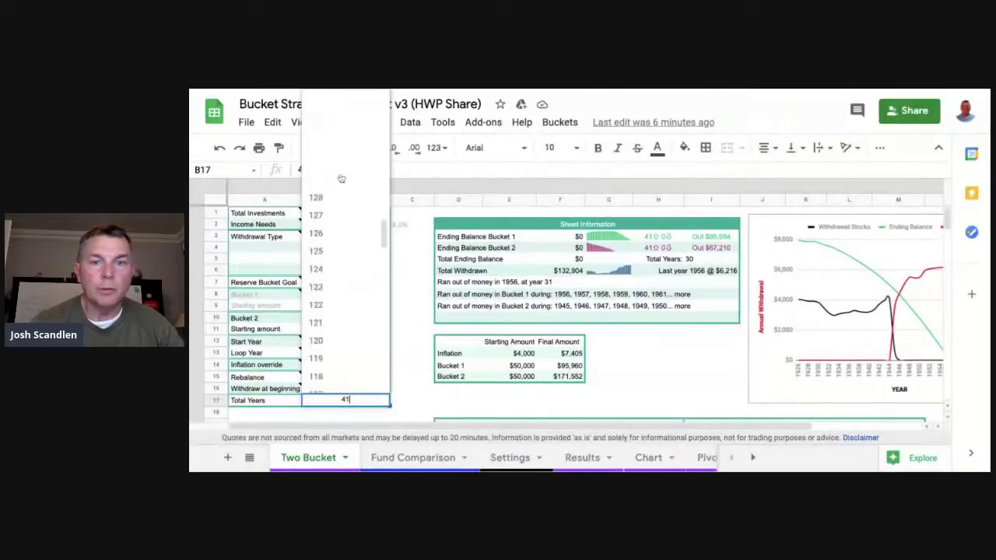
left_click(340, 178)
Examine the Income Need and the 10-Year Treasury return for 1966 in the extended yearly table
scroll(594, 334, "down", 1)
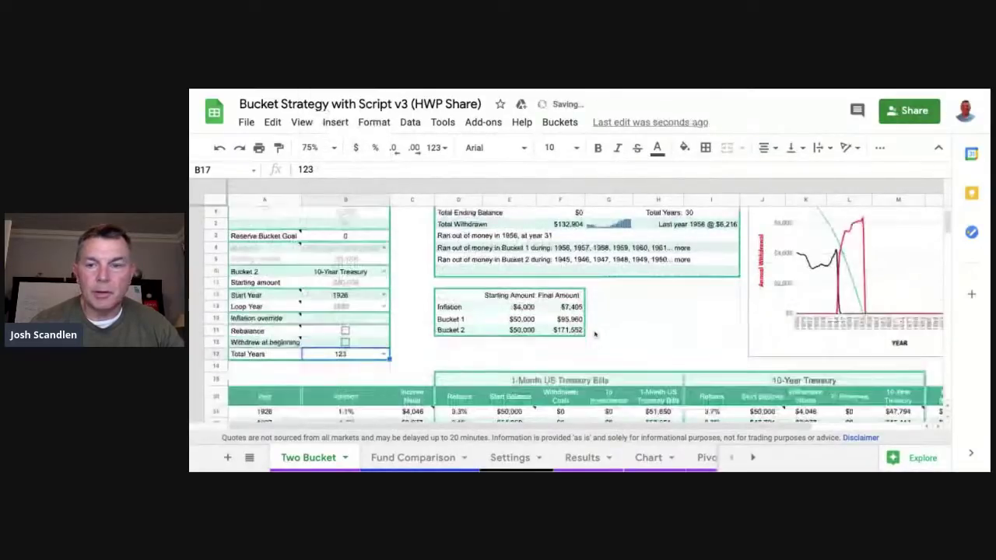
scroll(594, 335, "down", 5)
scroll(594, 335, "down", 1)
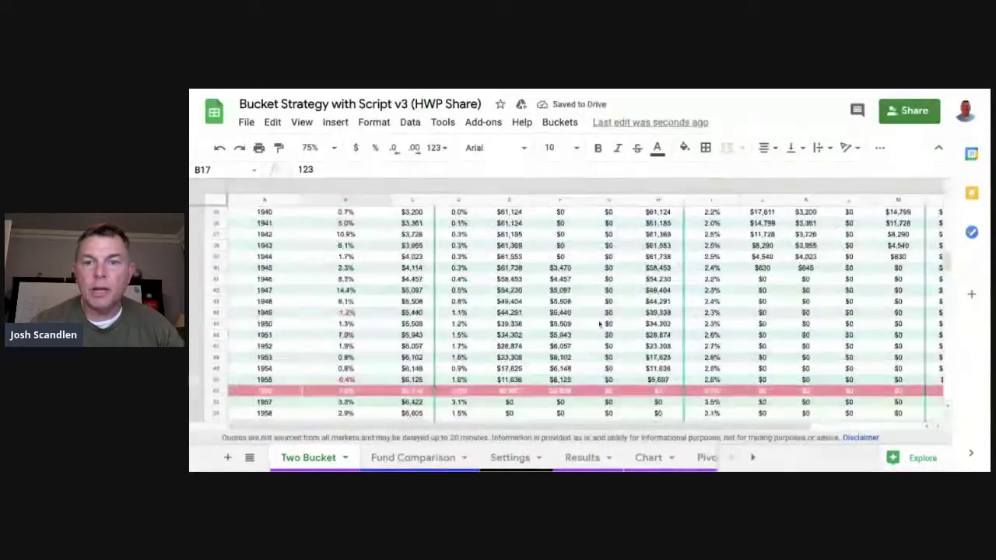
scroll(599, 324, "down", 2)
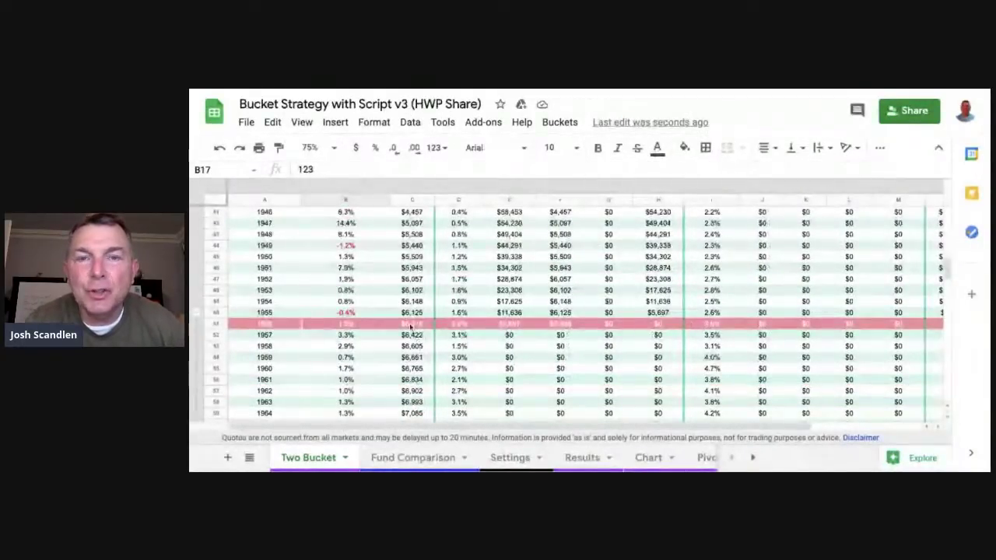
scroll(417, 348, "down", 4)
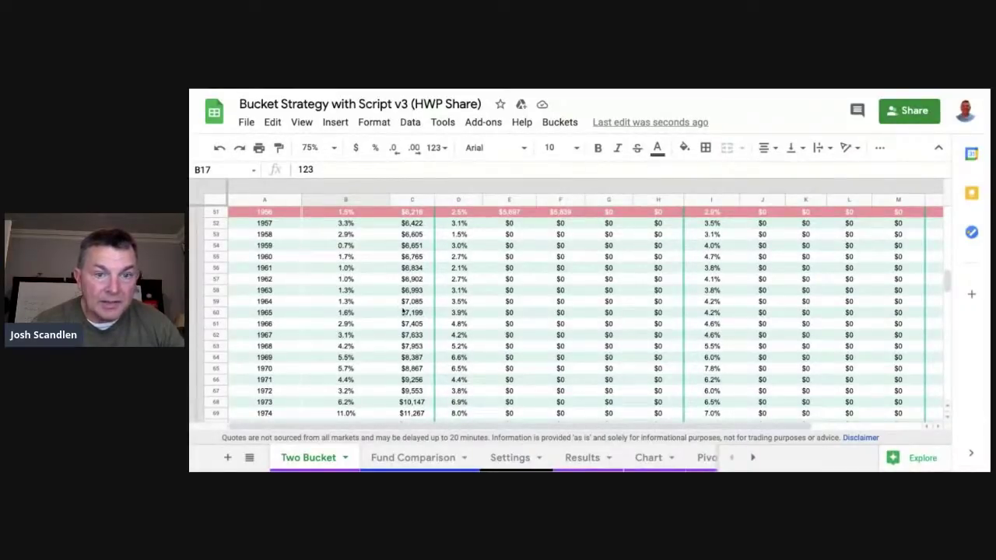
left_click(412, 324)
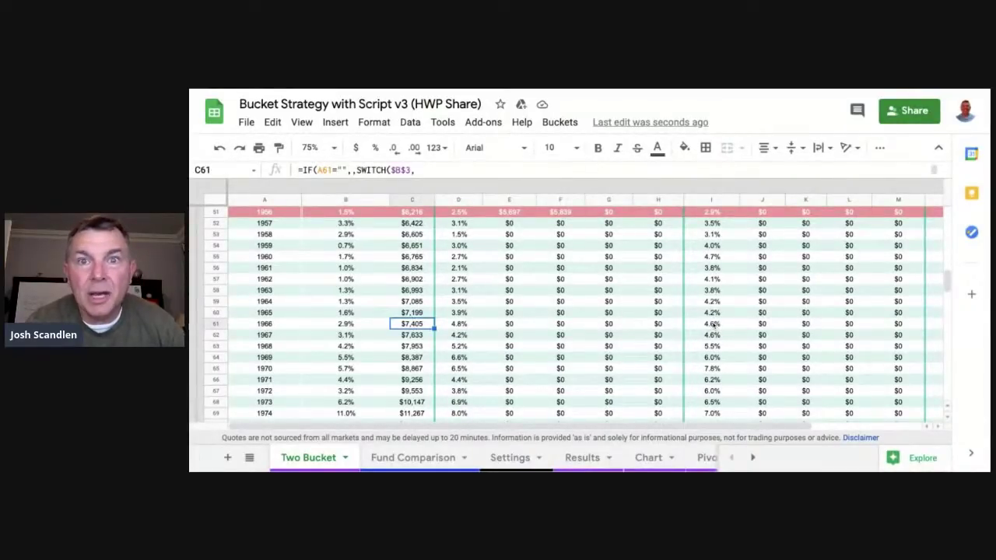
left_click(712, 324)
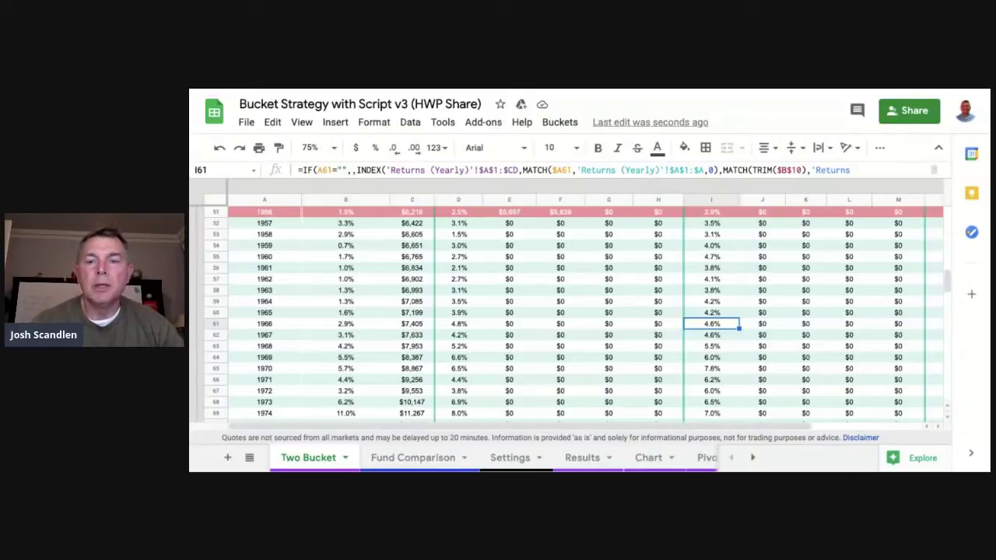
Set the Start Year to 1960 and bring up the recalculated yearly table
scroll(612, 311, "up", 15)
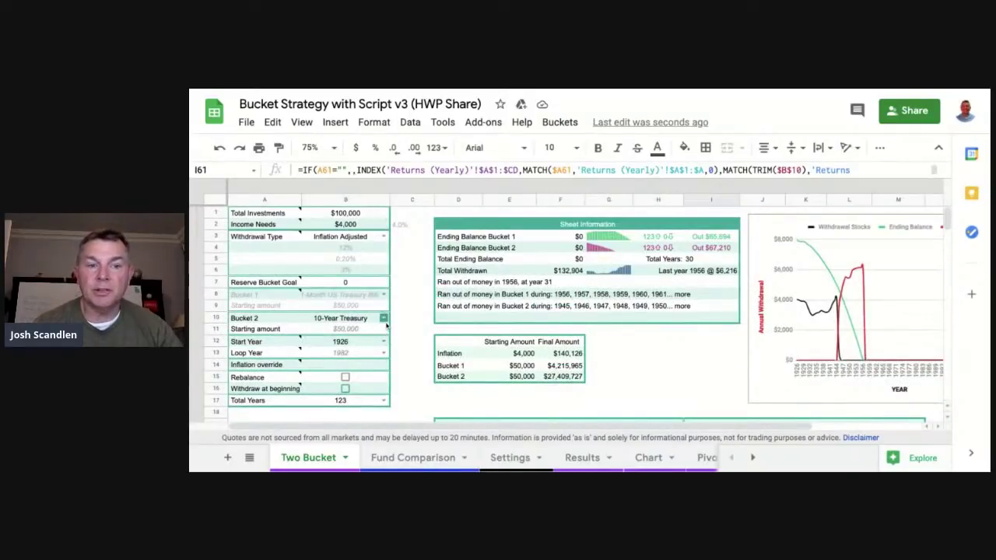
left_click(383, 341)
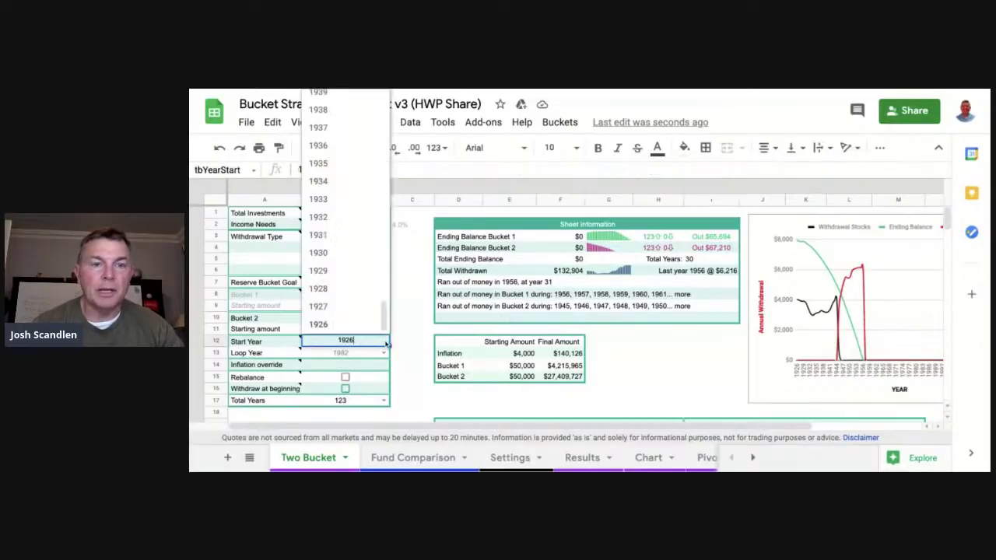
scroll(354, 252, "up", 6)
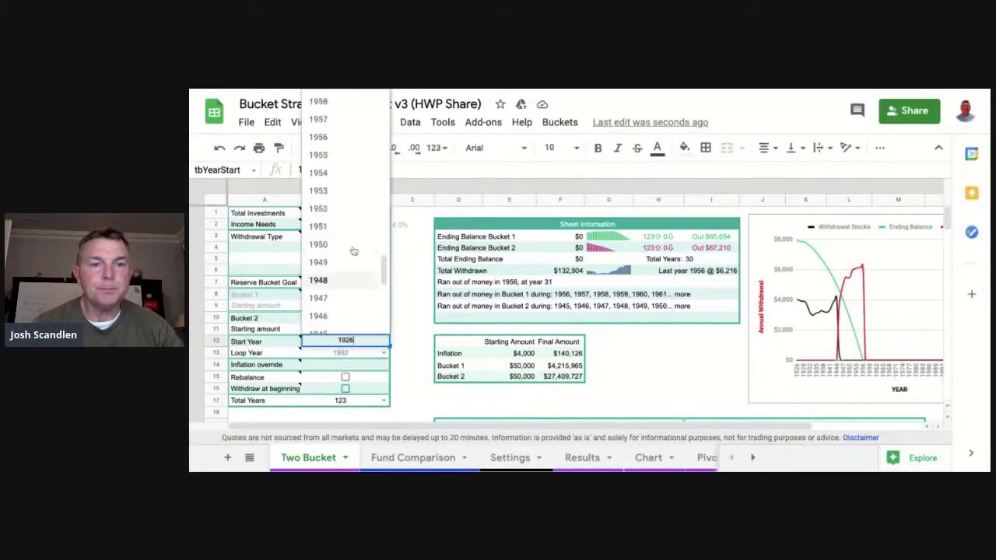
scroll(345, 242, "up", 1)
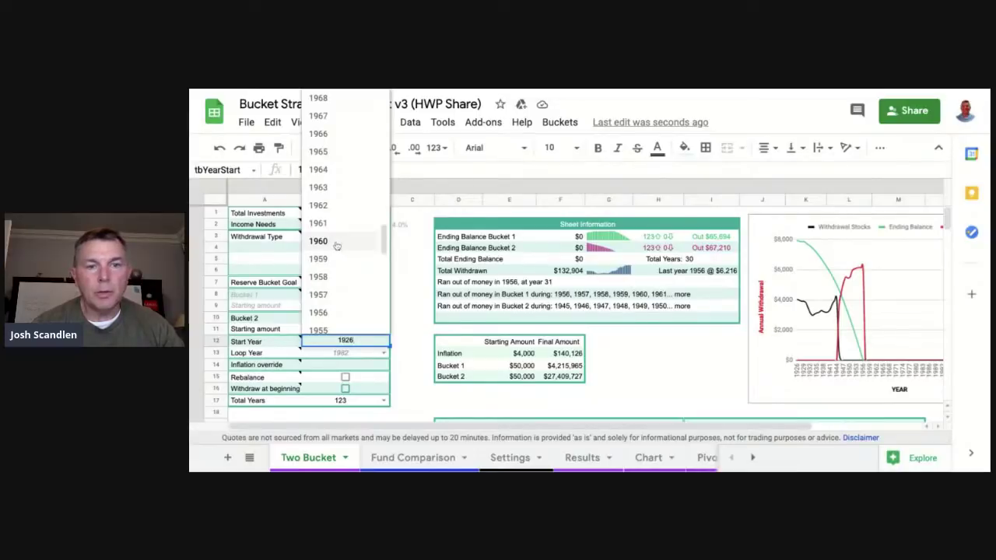
left_click(345, 242)
scroll(658, 361, "down", 5)
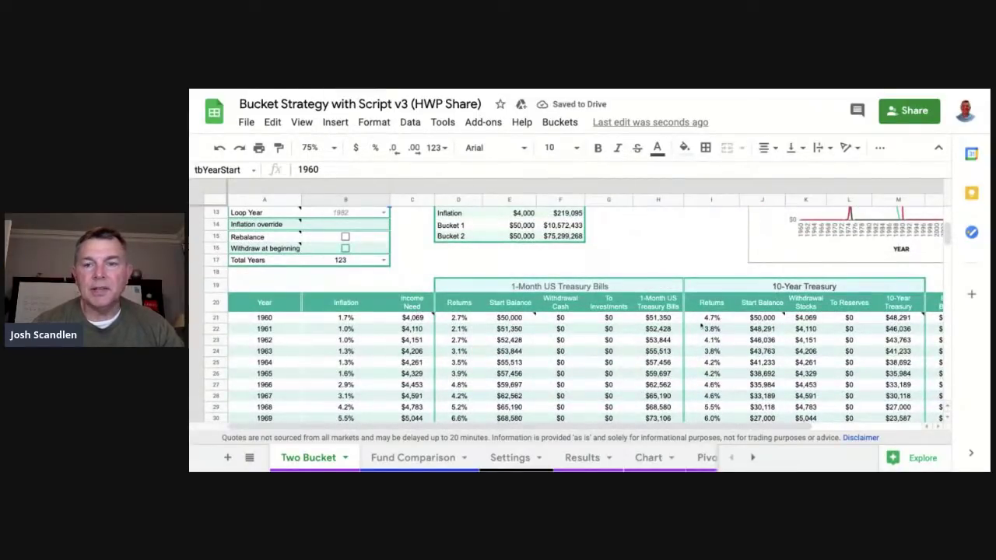
Compare the 10-Year Treasury return with the Income Need for 1960 in the yearly table
left_click(711, 319)
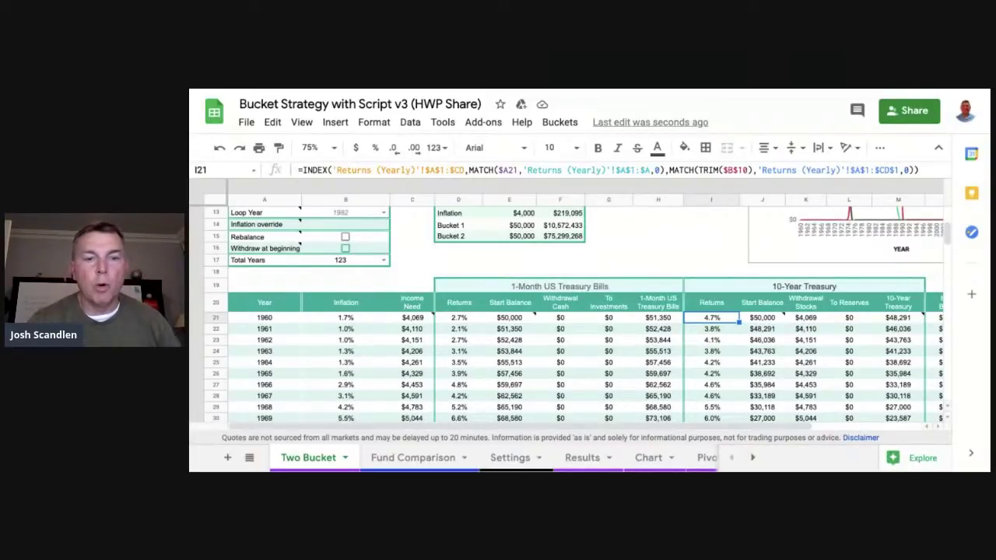
left_click(412, 319)
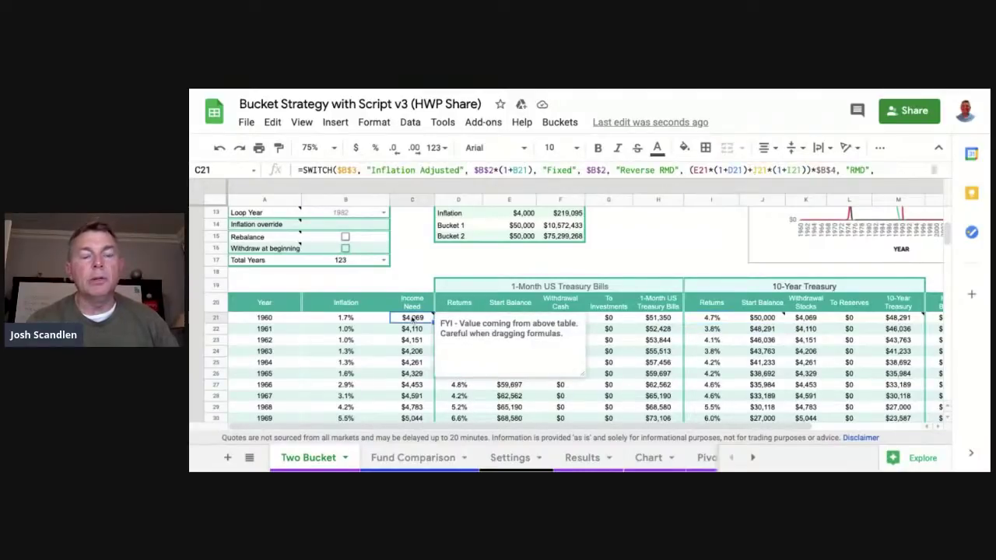
left_click(705, 319)
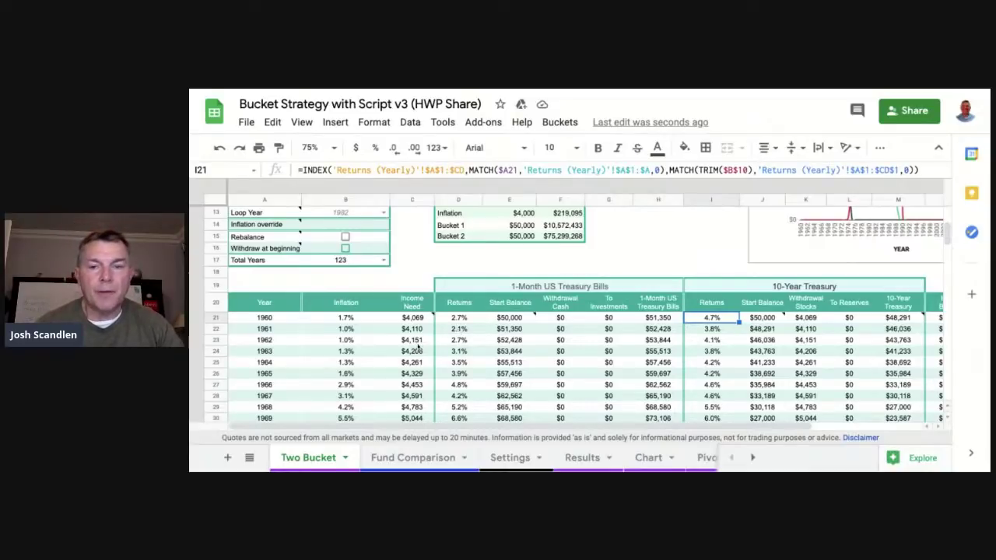
Follow the Income Need from 1960 to 1970 and compare it with the 10-Year Treasury return for 1970
mouse_move(413, 321)
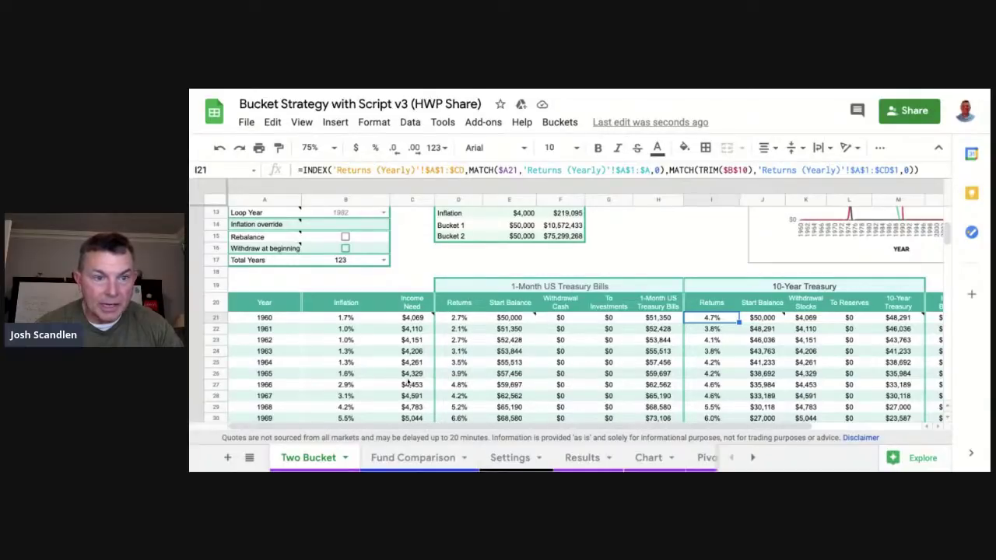
scroll(410, 383, "down", 1)
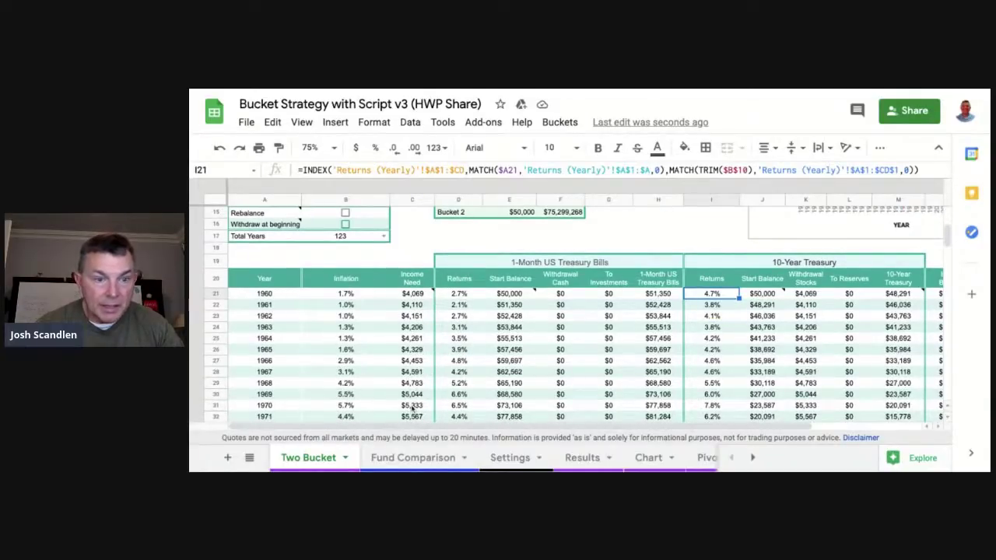
left_click(413, 406)
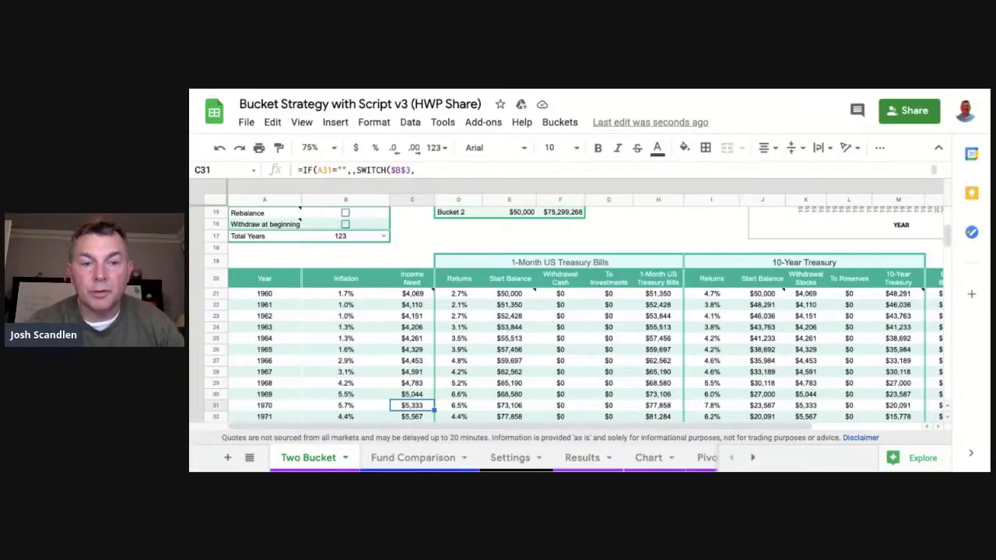
left_click(712, 405)
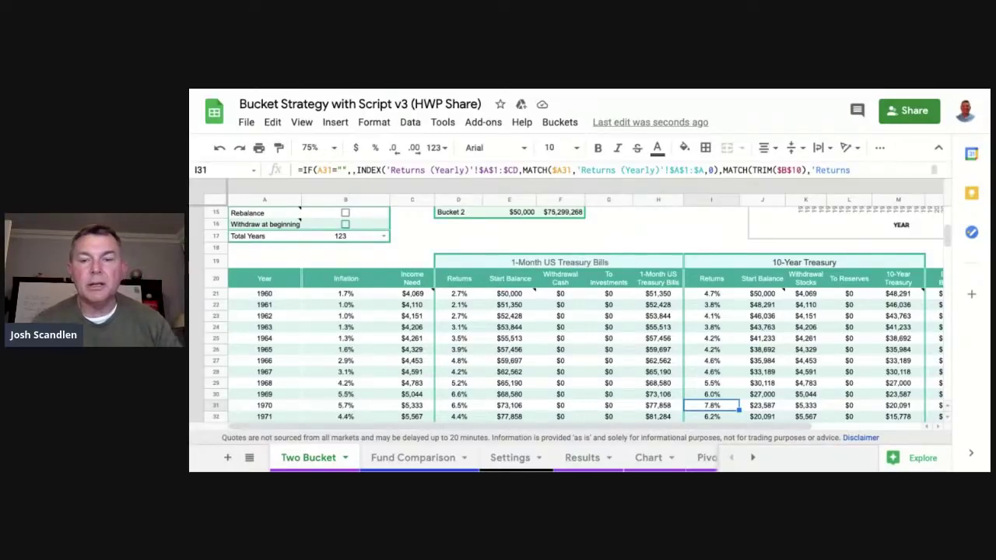
left_click(411, 407)
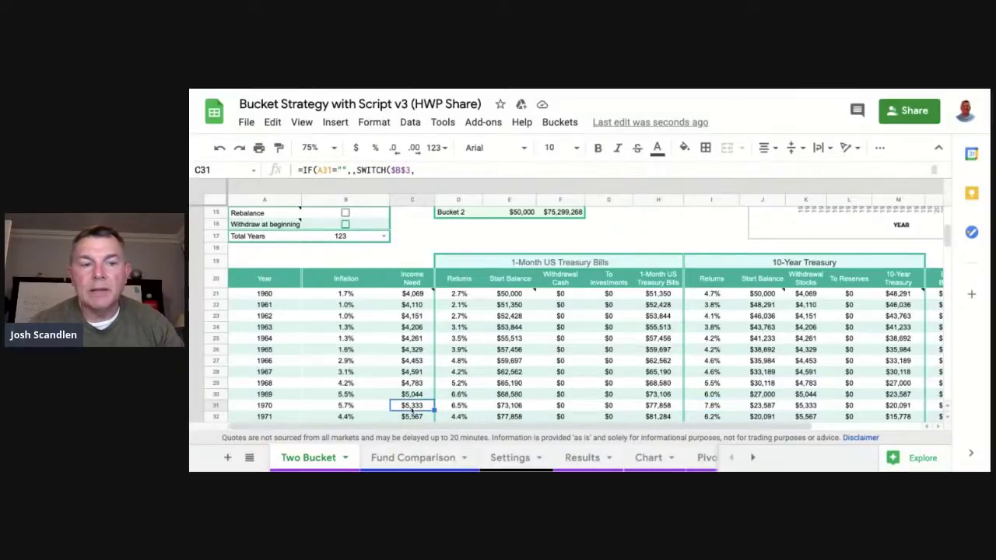
Examine the Income Need and the 10-Year Treasury return for 1980
scroll(412, 410, "down", 2)
scroll(568, 312, "down", 1)
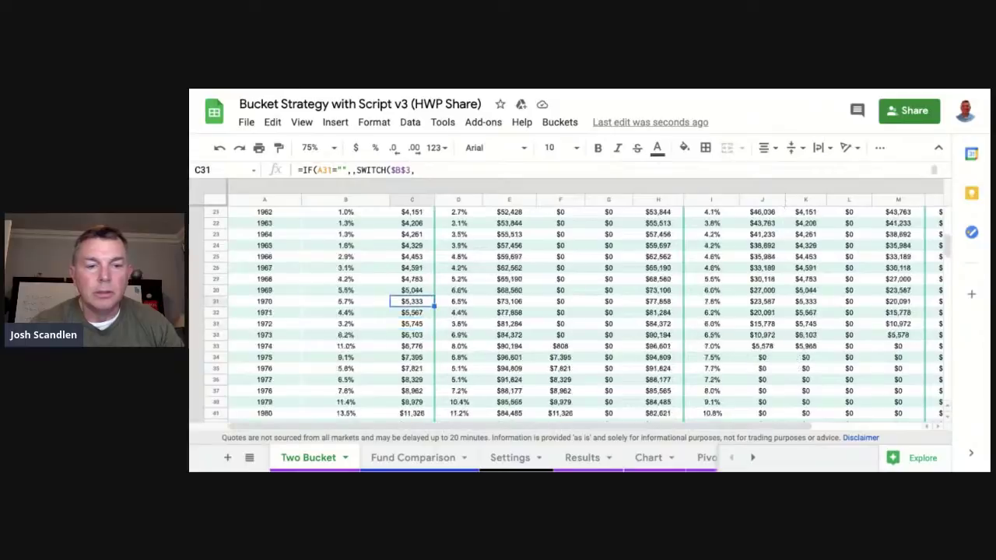
key("ctrl+Down")
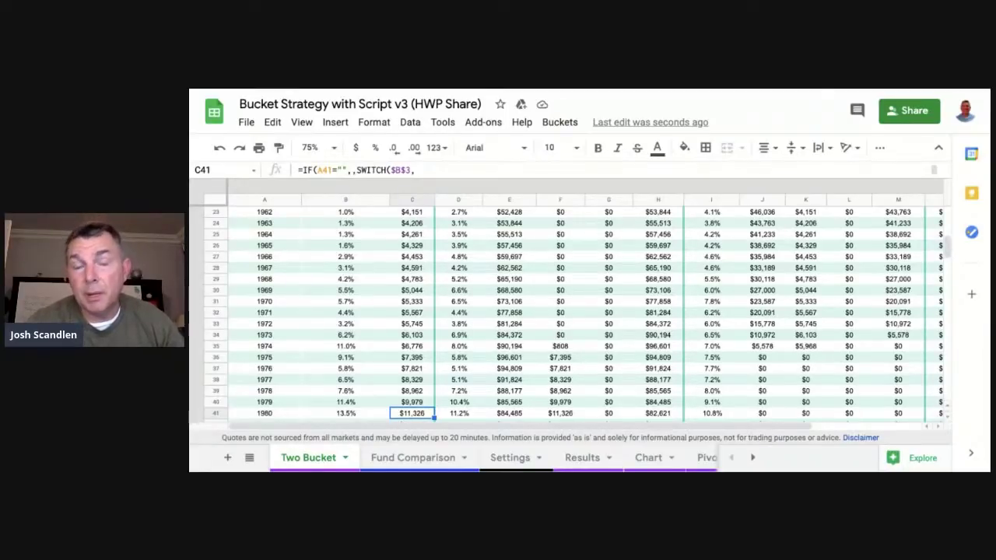
left_click(712, 413)
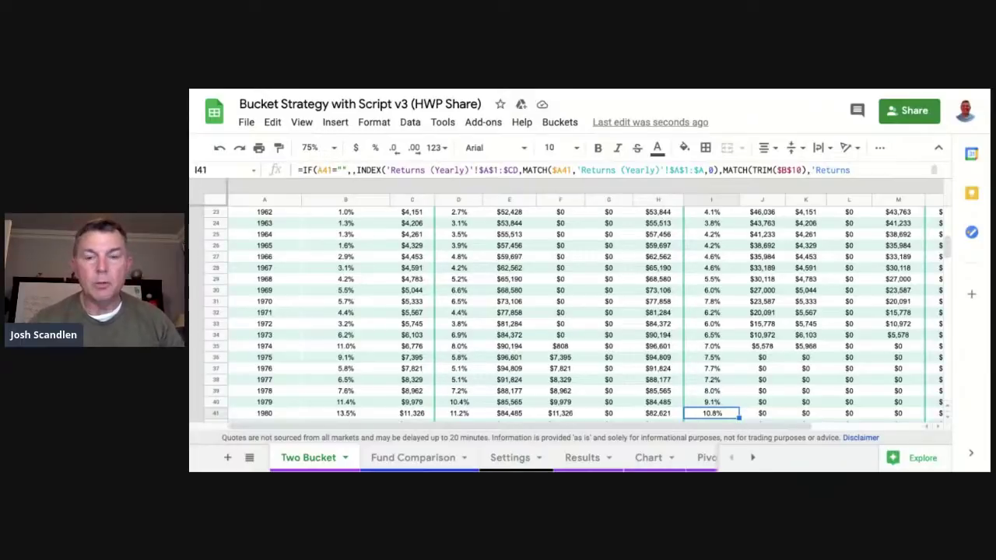
scroll(556, 381, "down", 2)
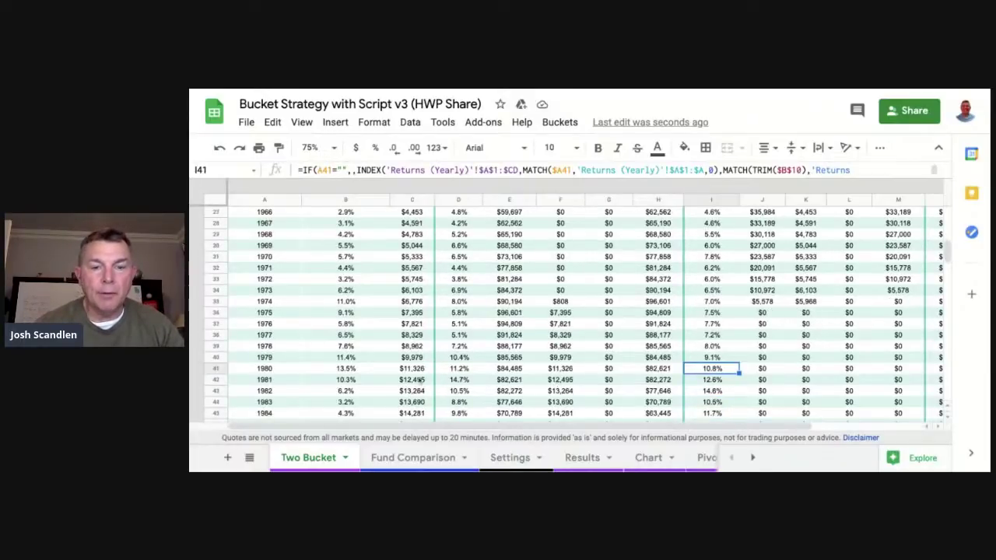
left_click(412, 370)
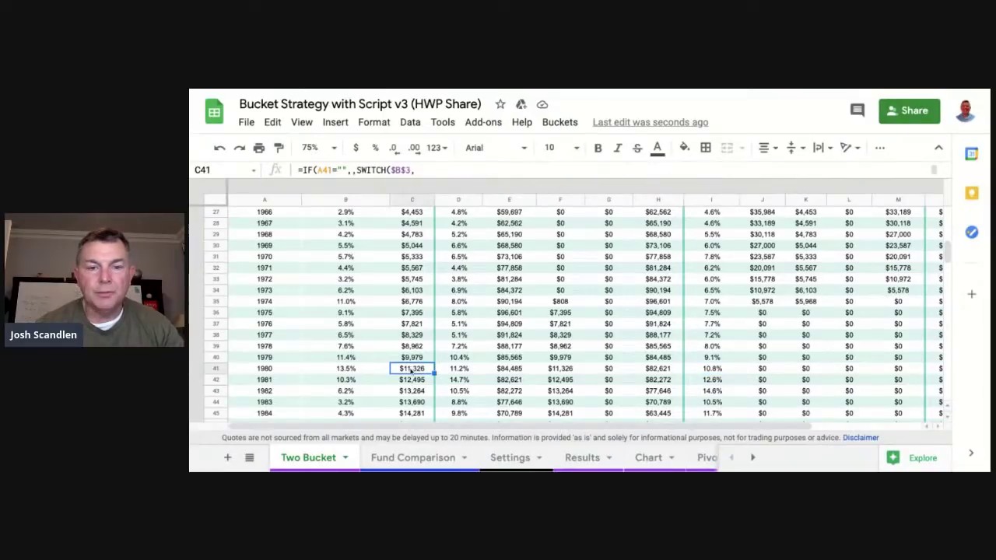
Check the Income Need for 1990 and the 10-Year Treasury return in the highlighted 1989 row
scroll(411, 371, "down", 1)
scroll(411, 372, "down", 3)
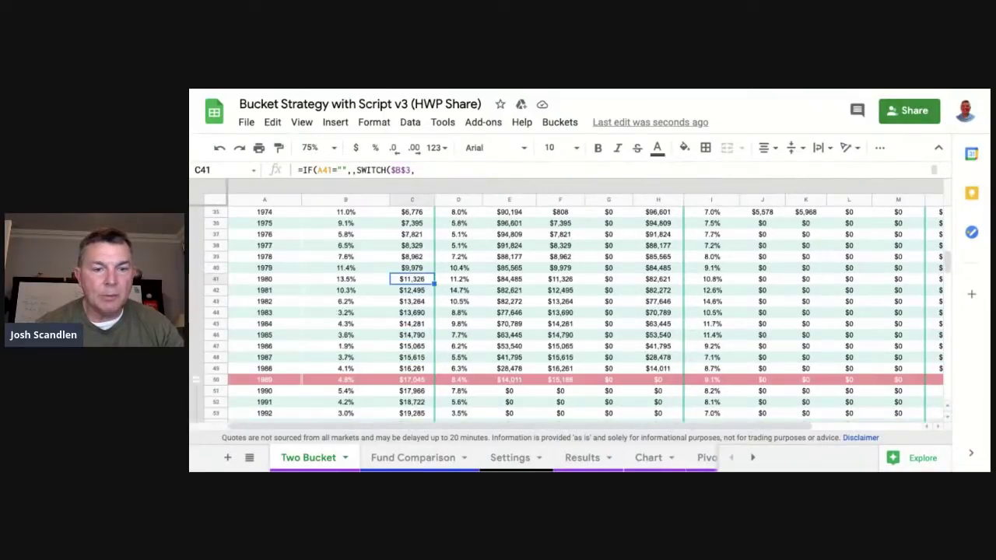
left_click(410, 393)
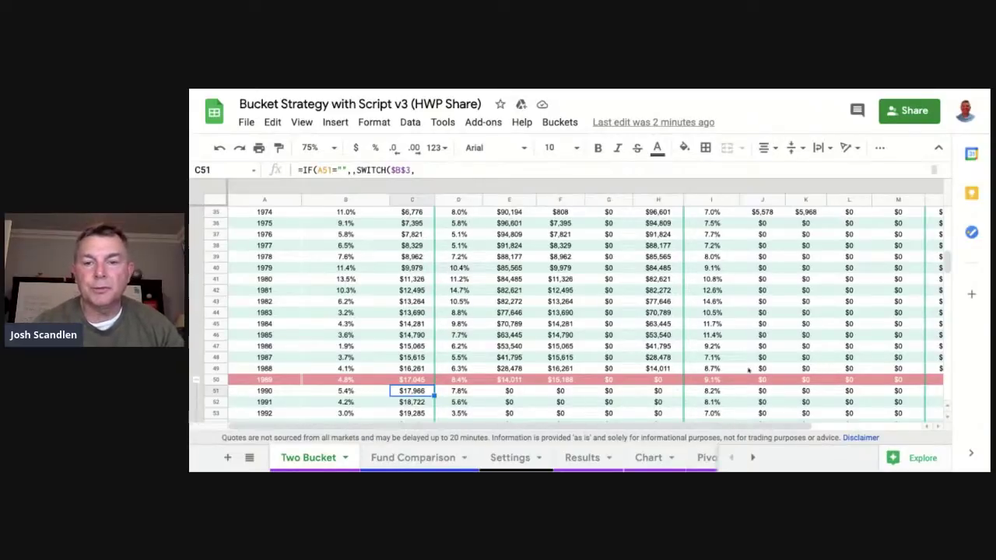
left_click(714, 380)
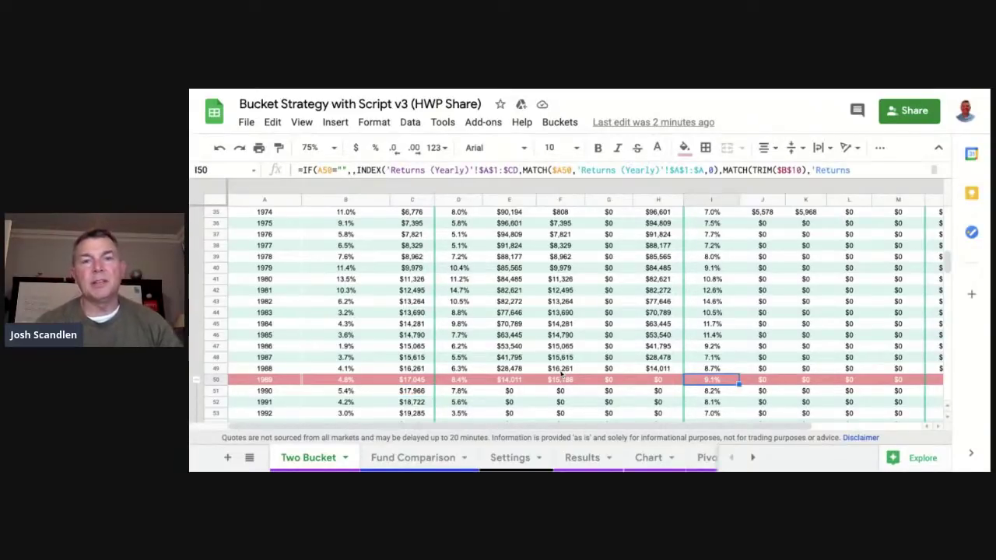
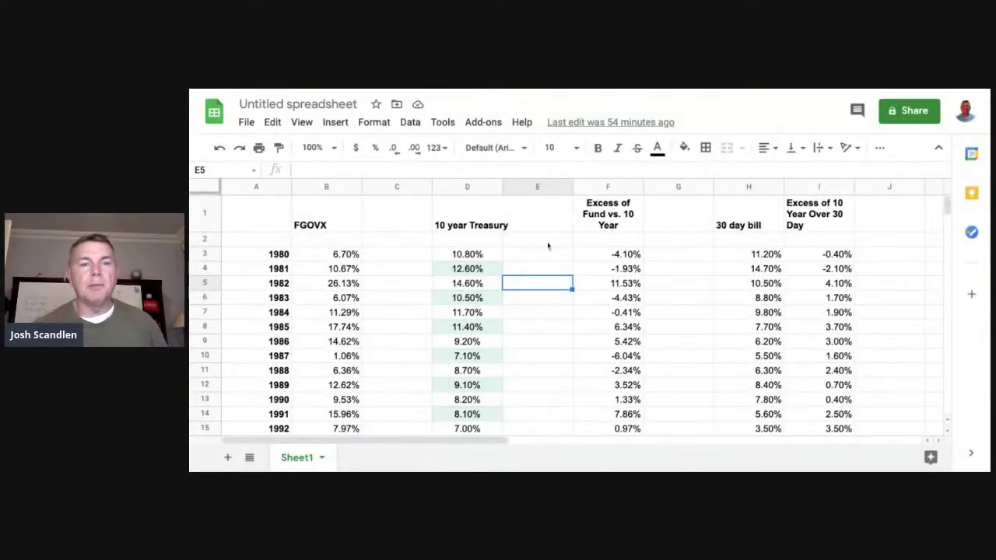
Switch to the fund comparison spreadsheet, check FGOVX from 1980, and view the screened Intermediate Government bond funds
left_click(286, 253)
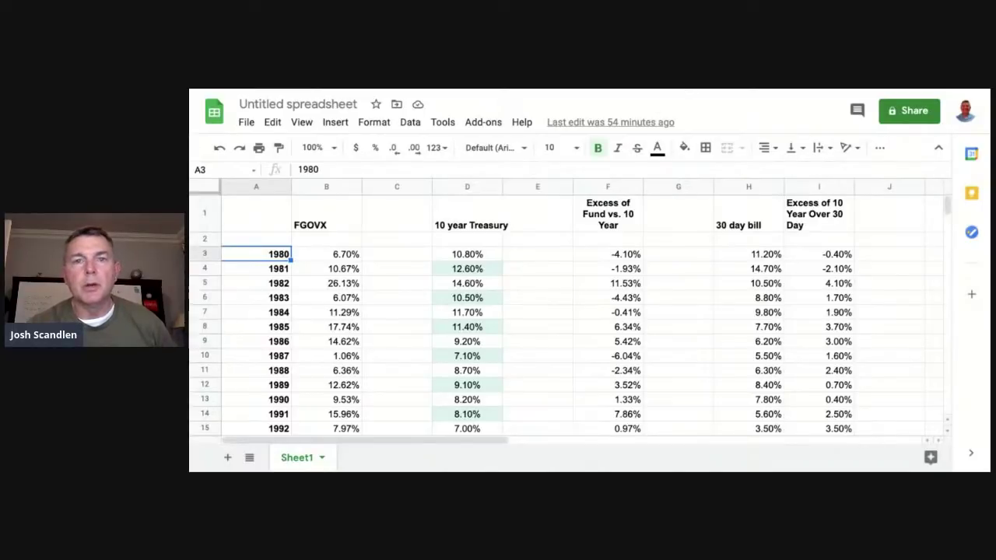
left_click(323, 226)
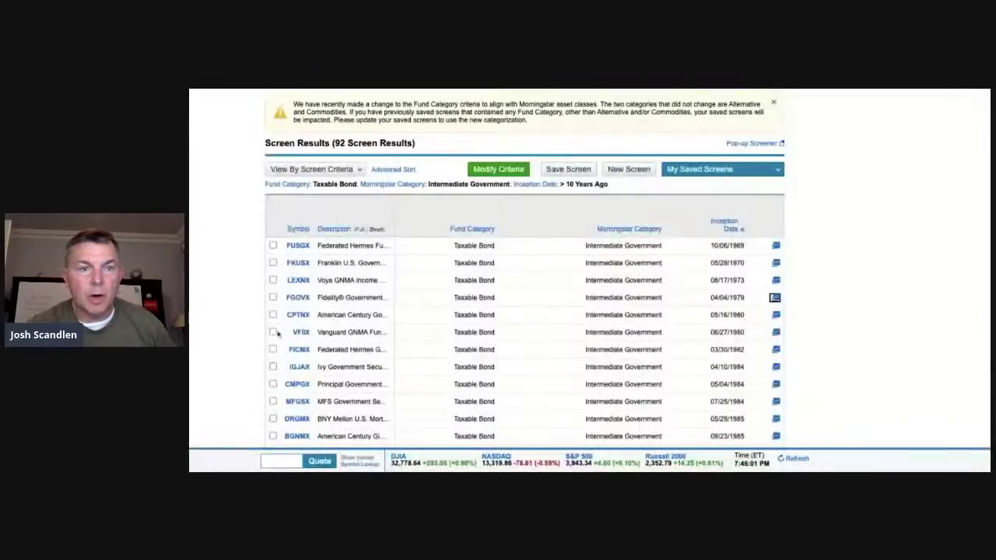
scroll(231, 335, "down", 1)
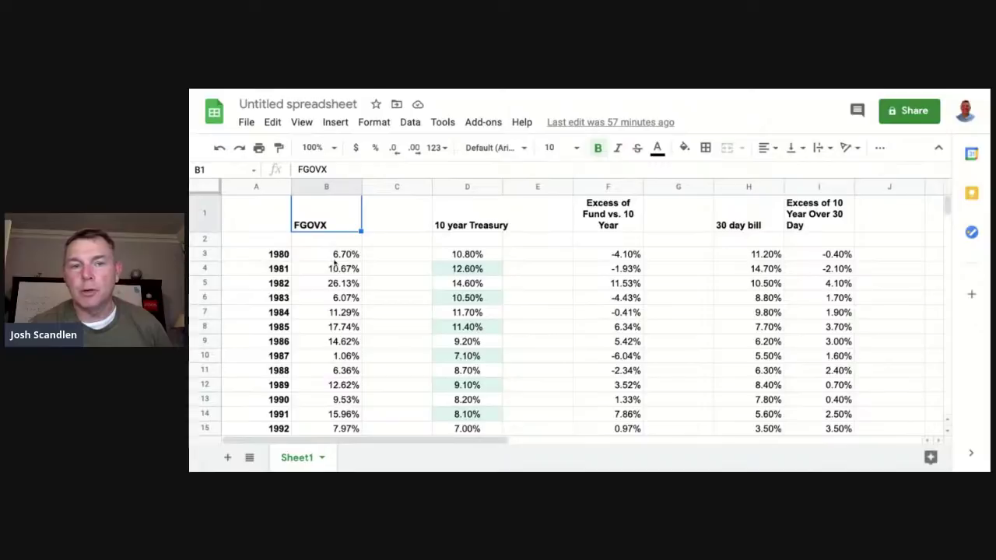
Examine the FGOVX yearly returns from 1980 to 1984 against the 10 year Treasury figures
left_click(326, 253)
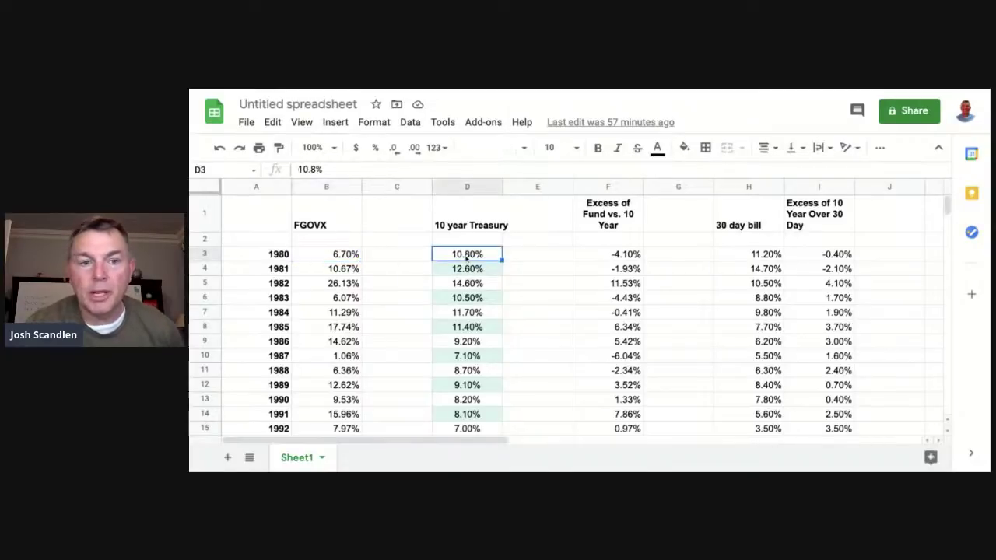
left_click(347, 254)
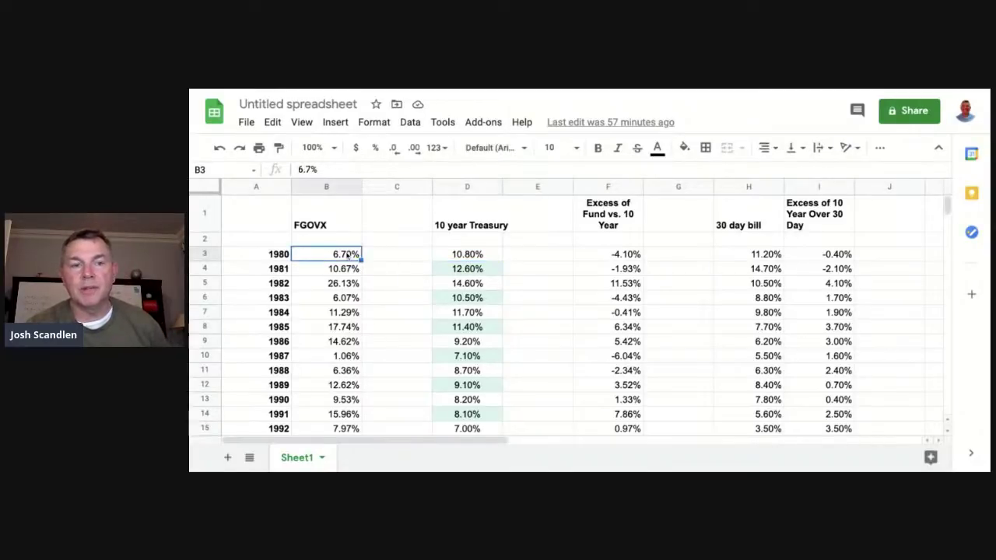
left_click(341, 271)
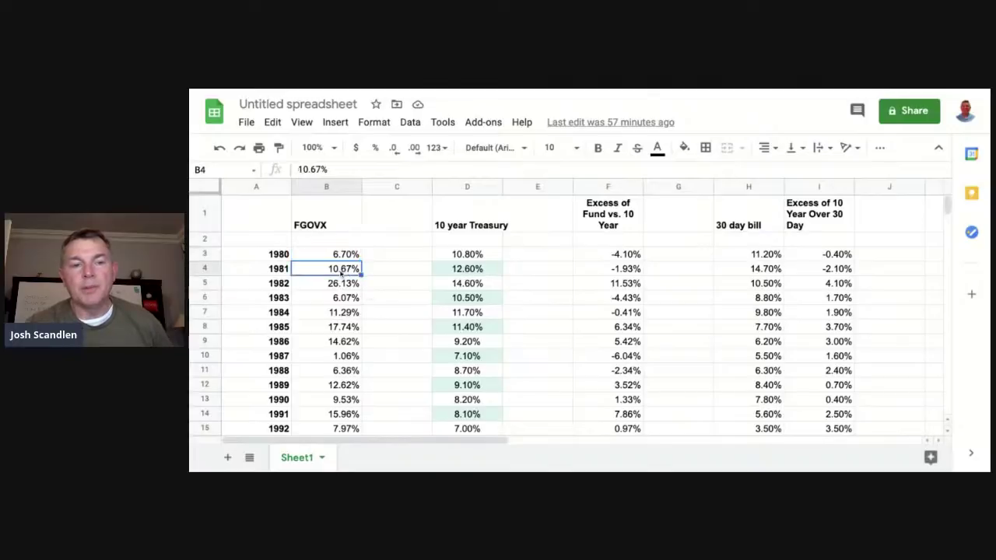
left_click(342, 289)
left_click(342, 303)
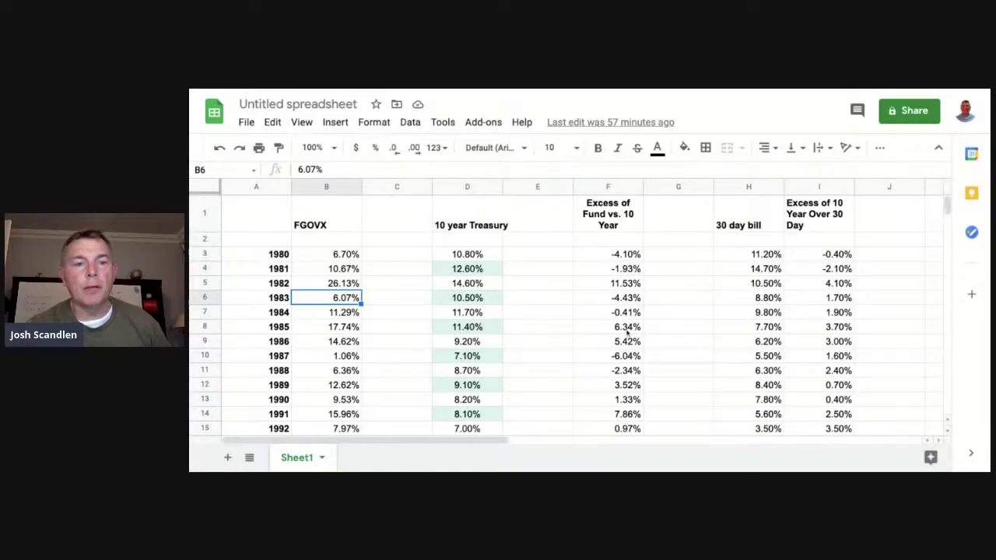
left_click(335, 315)
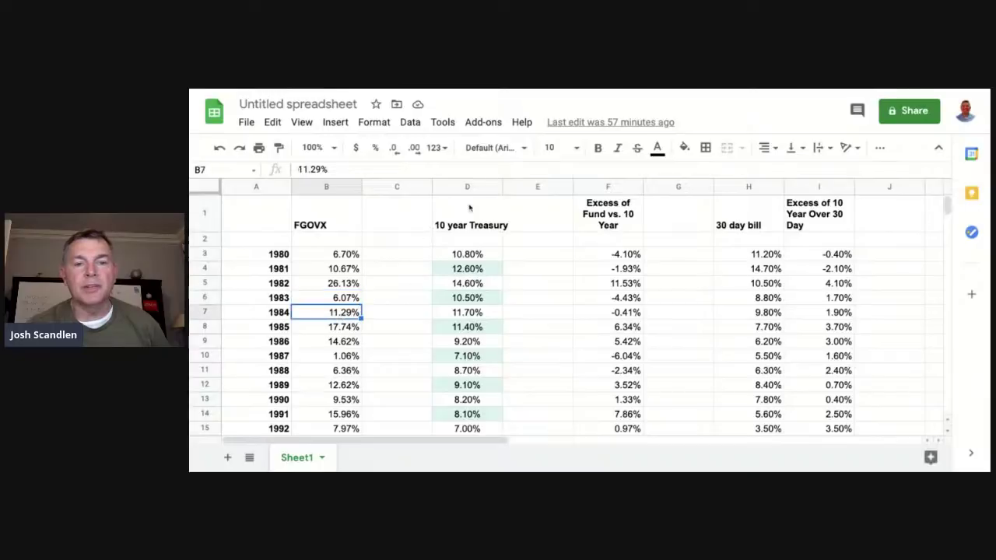
Compare the entire 10 year Treasury column with the FGOVX column, starting from the fund's 1980 return
left_click(469, 207)
left_click(466, 189)
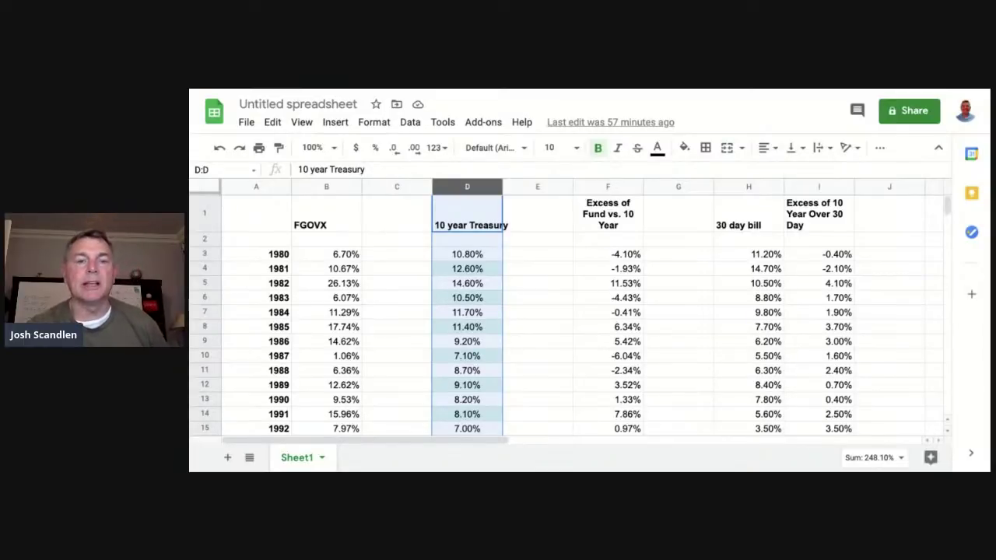
left_click(322, 190)
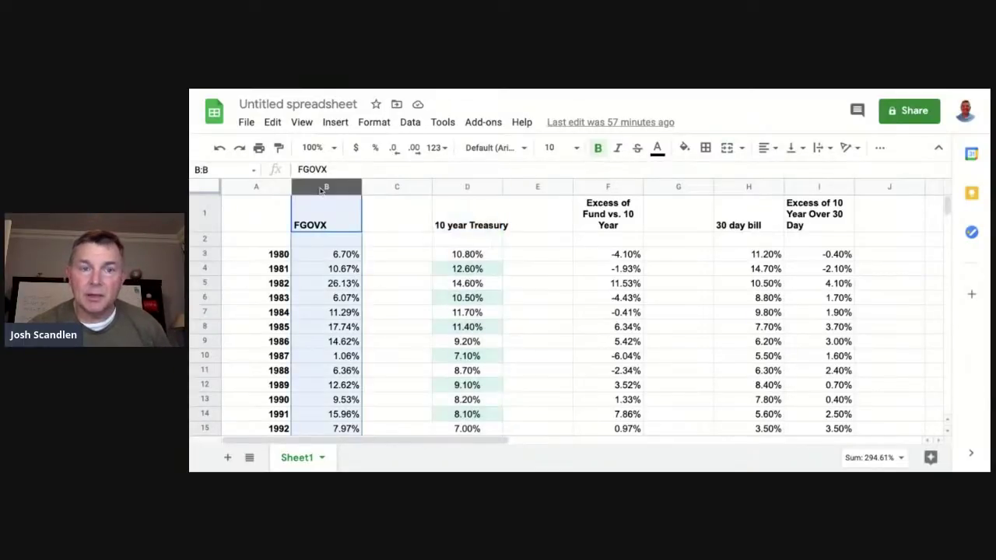
left_click(333, 255)
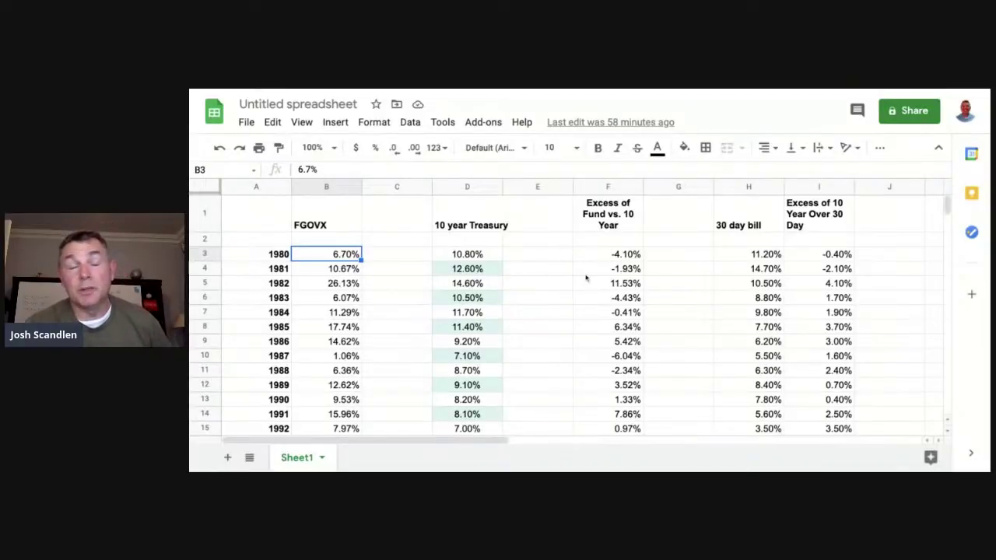
Examine the Excess of Fund vs. 10 Year column from 1980 to 1984, relating it to FGOVX and the 10 year Treasury
left_click(611, 214)
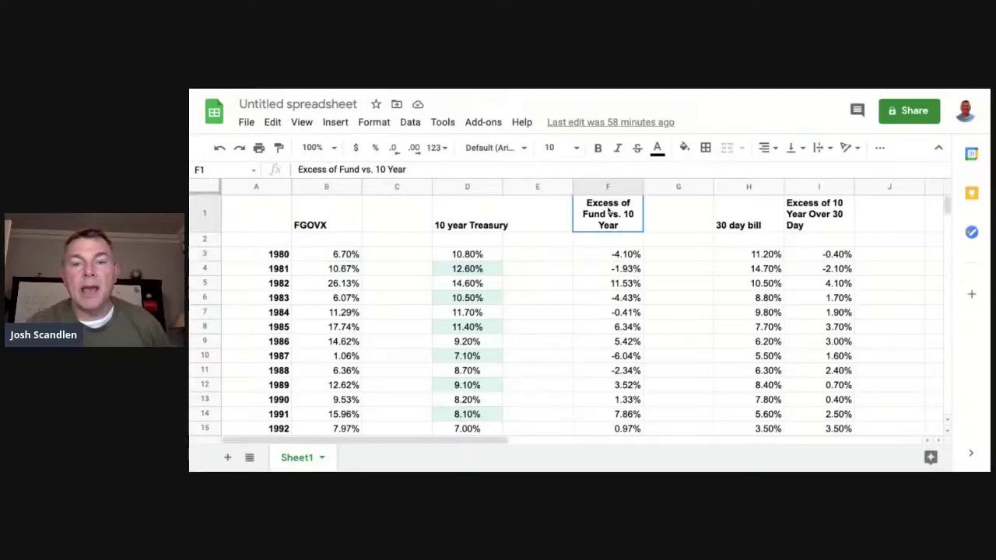
left_click(329, 226)
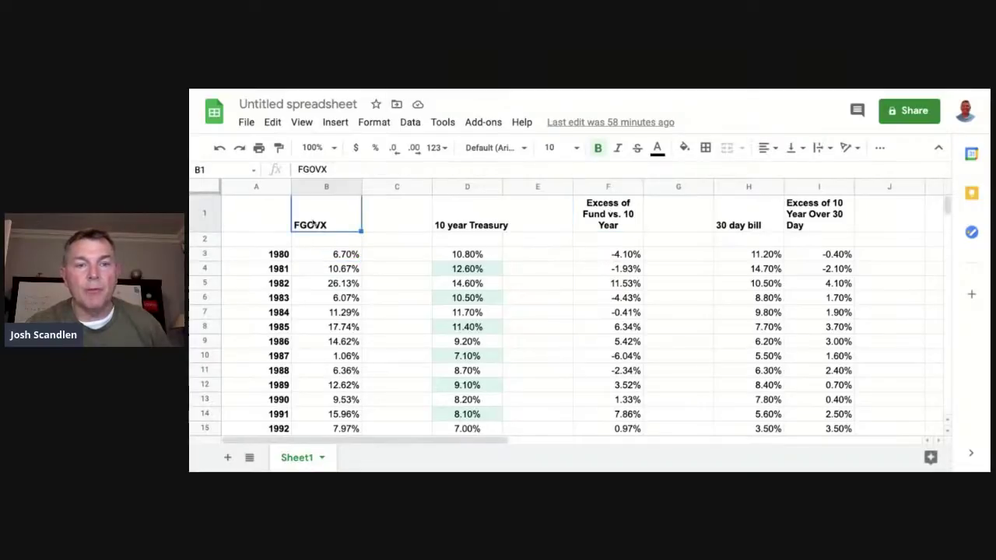
left_click(484, 225)
left_click(624, 260)
left_click(625, 268)
left_click(625, 283)
left_click(625, 298)
left_click(625, 312)
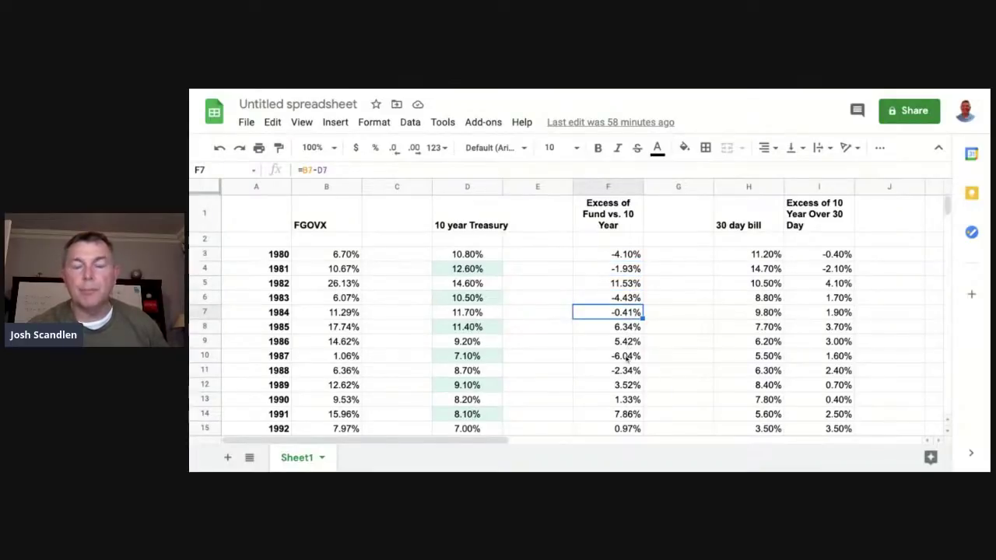
Check the averages below the 2020 row for the excess return, FGOVX and the 10 year Treasury
scroll(626, 356, "down", 10)
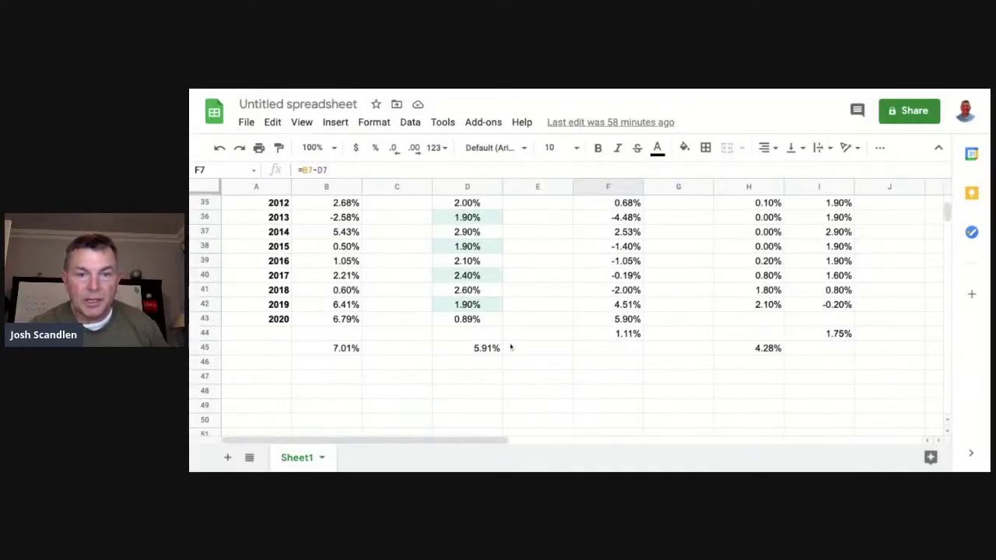
left_click(619, 337)
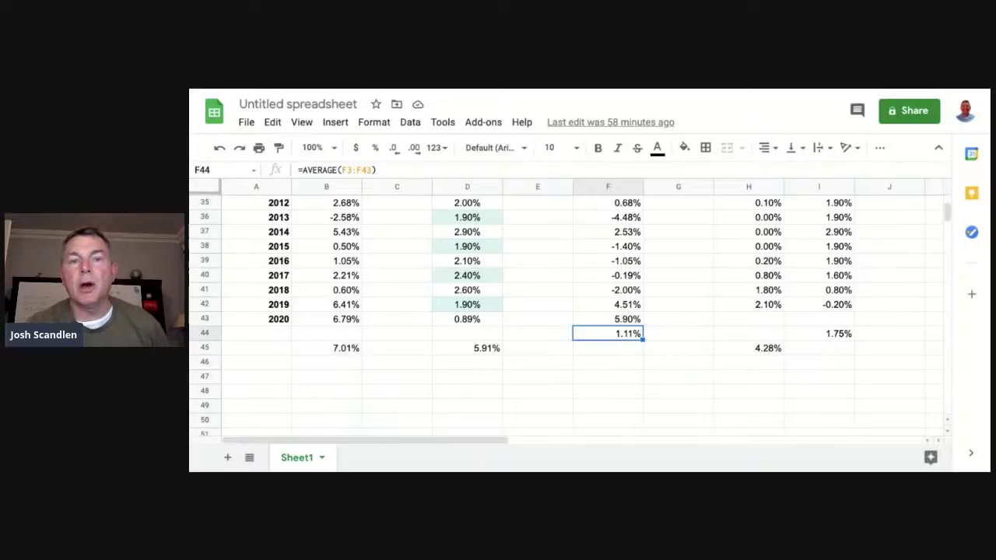
left_click(347, 351)
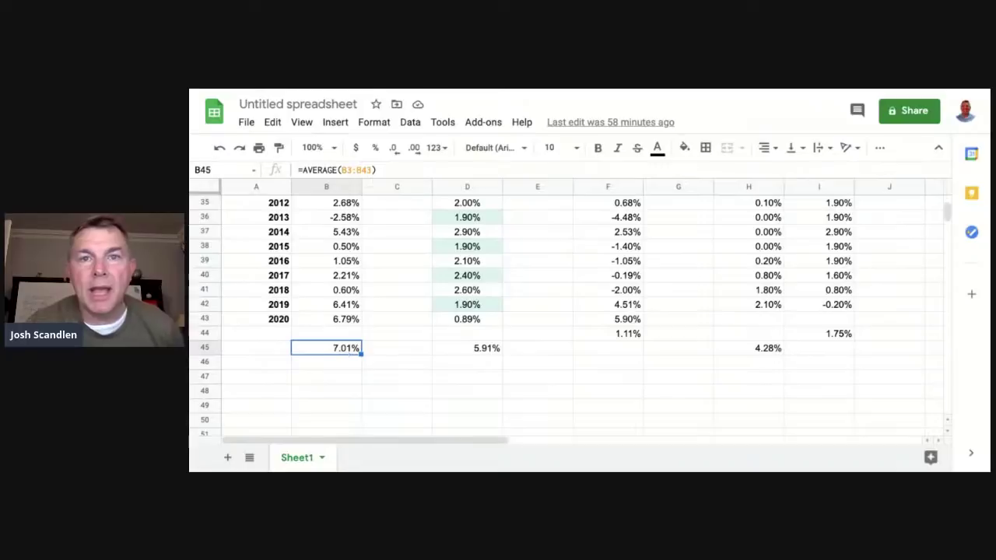
left_click(488, 350)
scroll(543, 362, "up", 3)
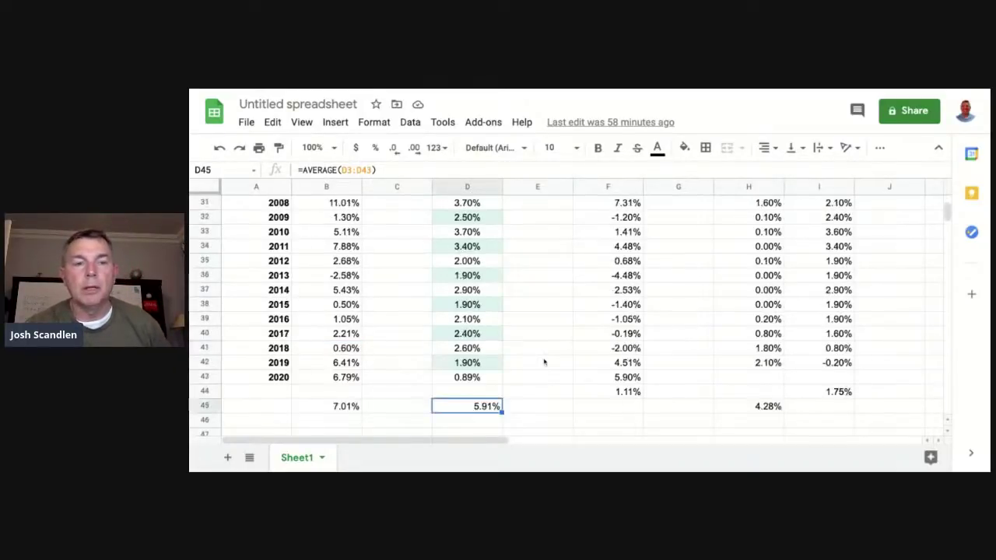
Compare the FGOVX and 10 year Treasury returns for 2020 and 2019
left_click(341, 407)
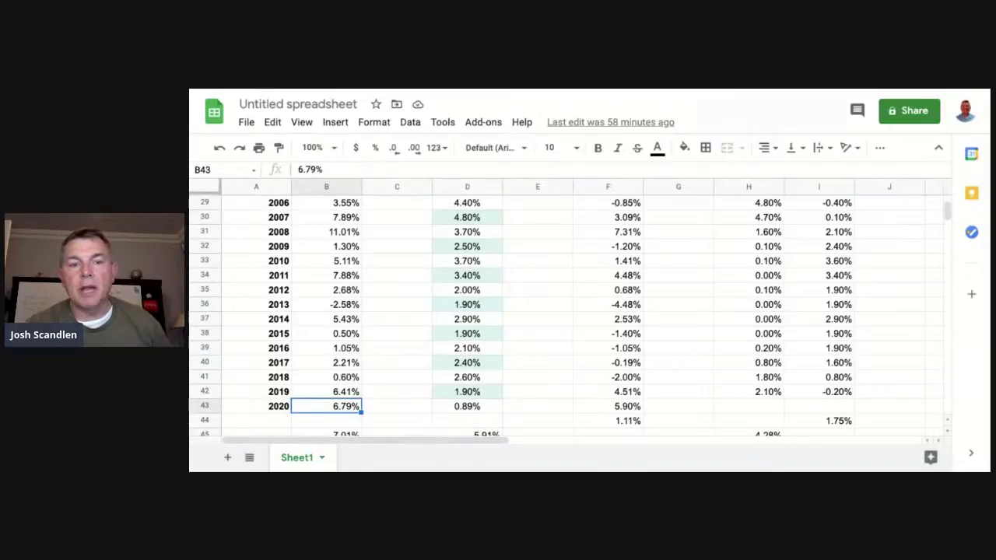
left_click(457, 410)
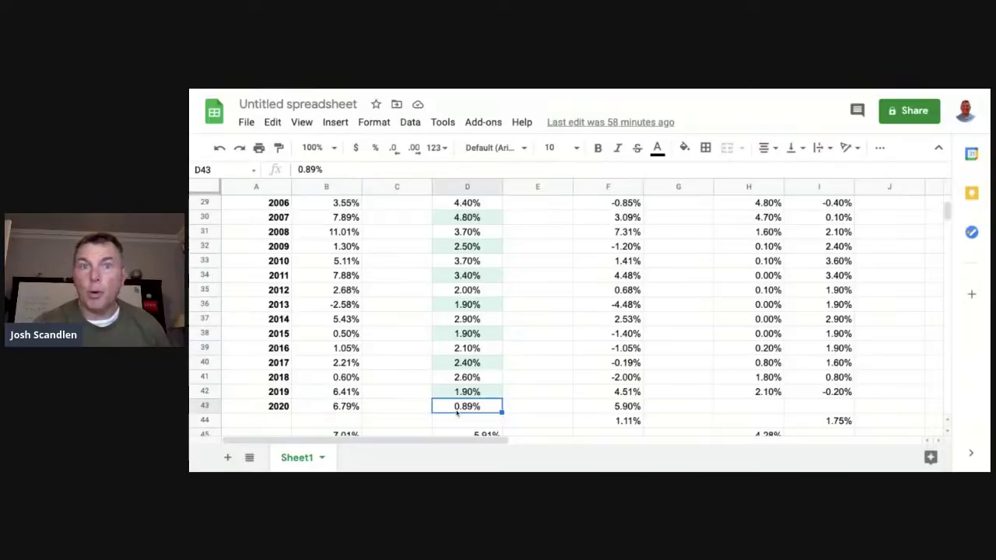
left_click(348, 393)
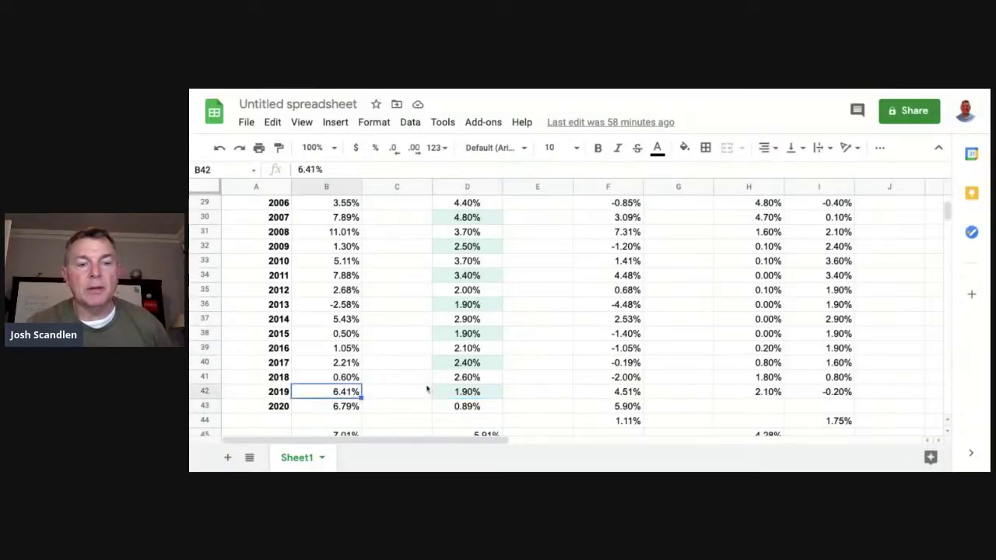
left_click(469, 394)
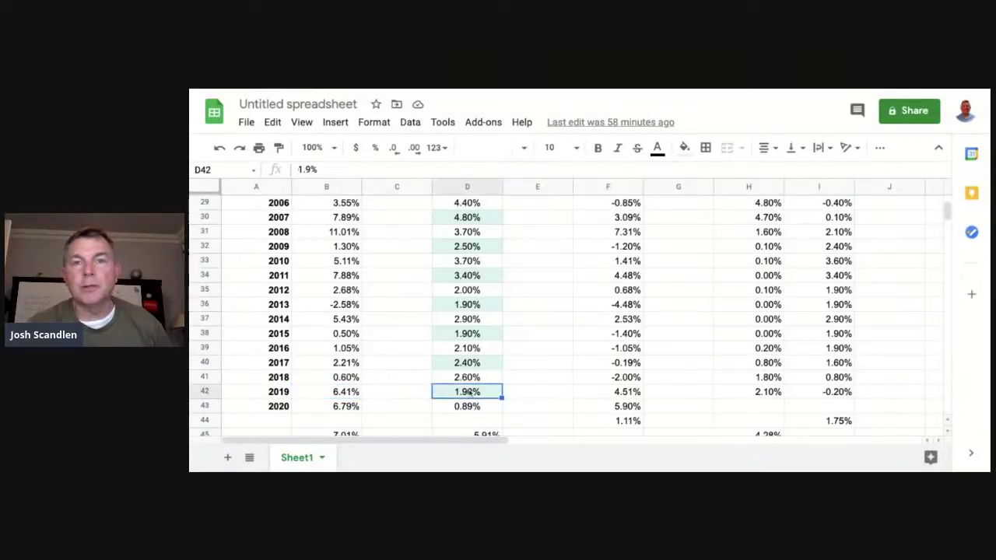
Review the yearly FGOVX and 10 year Treasury figures from the early 1980s down to the averages below 2020
scroll(551, 379, "up", 5)
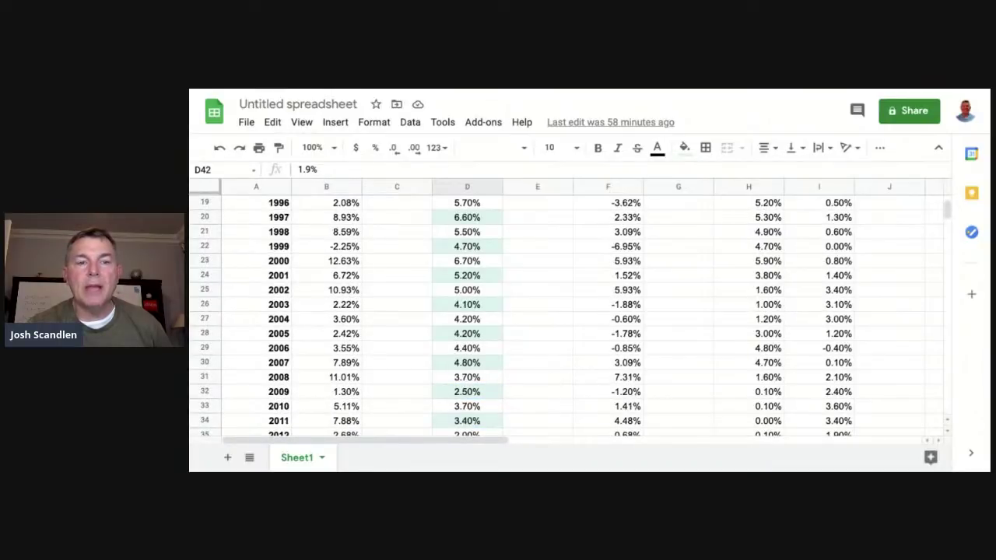
scroll(481, 290, "up", 7)
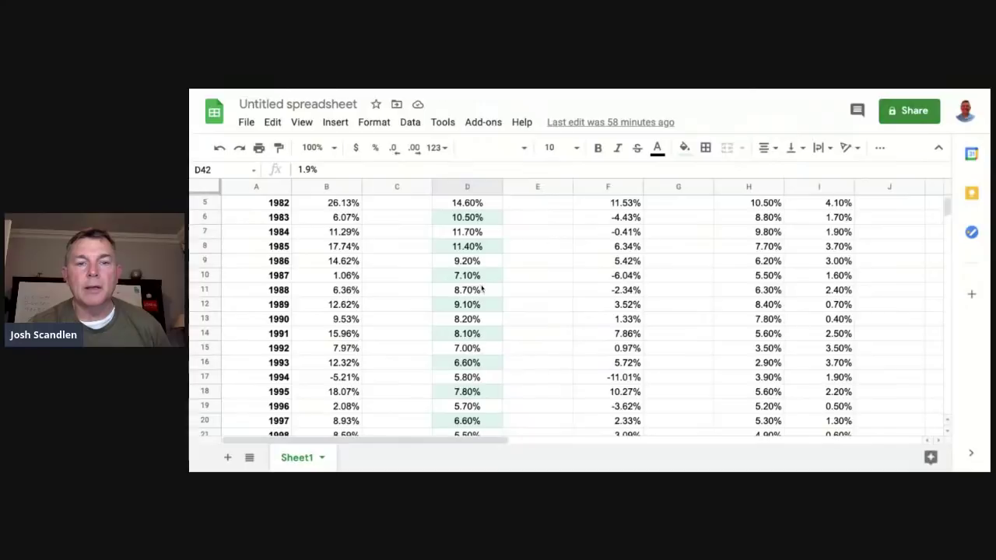
scroll(482, 289, "up", 2)
scroll(481, 289, "down", 3)
scroll(482, 312, "down", 1)
scroll(482, 311, "down", 1)
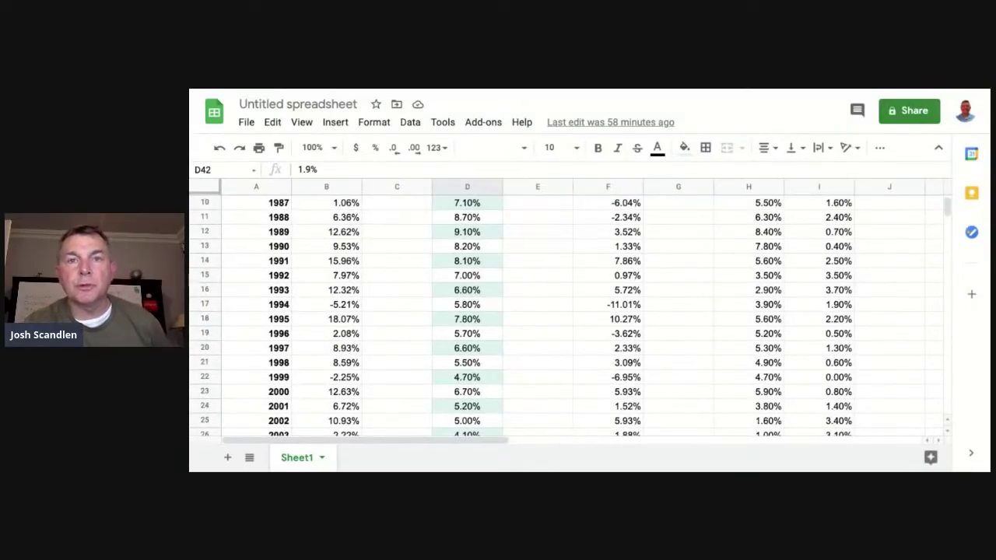
scroll(570, 311, "down", 9)
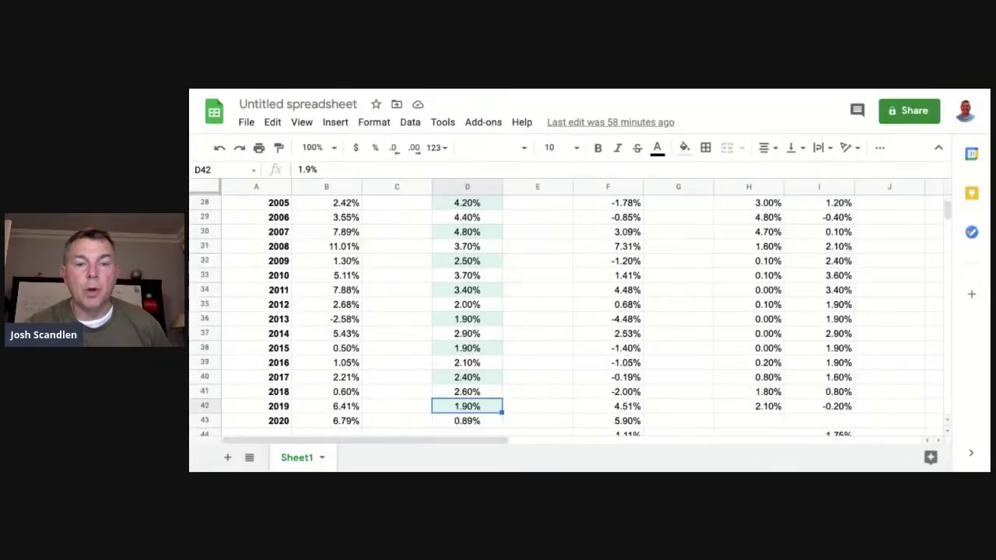
scroll(482, 365, "down", 1)
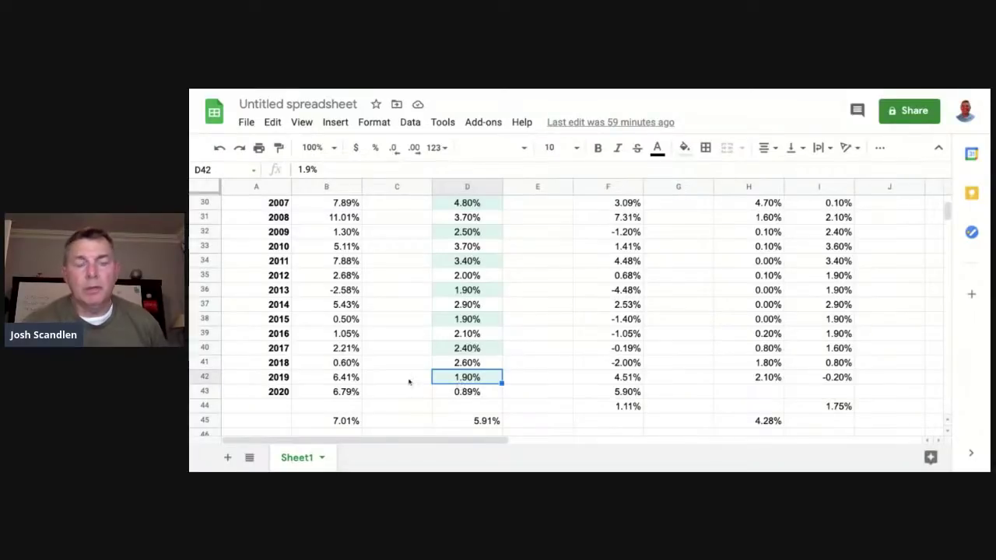
Examine the FGOVX returns for 2013, 2008 and 2015, comparing the 2015 return with the 10 year Treasury
left_click(342, 291)
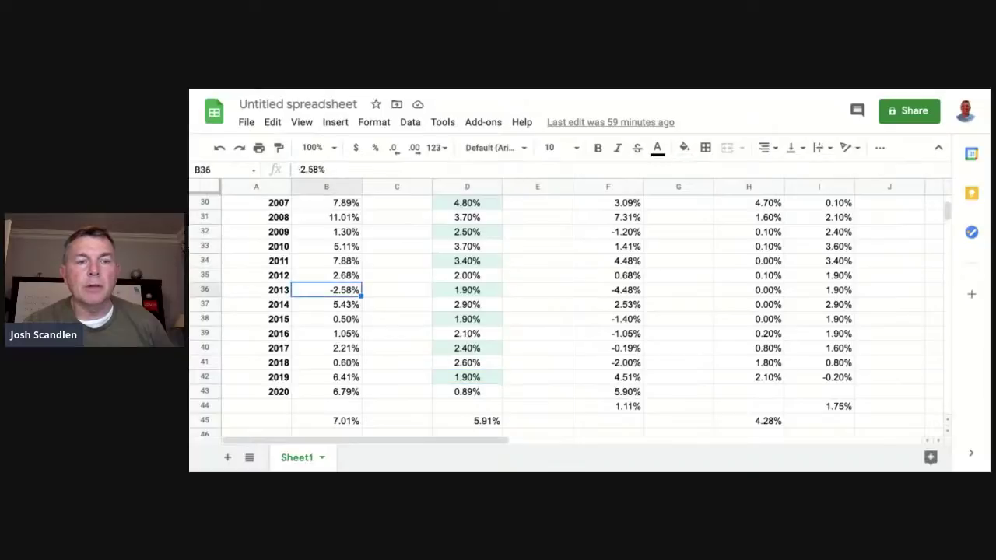
scroll(342, 290, "up", 1)
left_click(337, 248)
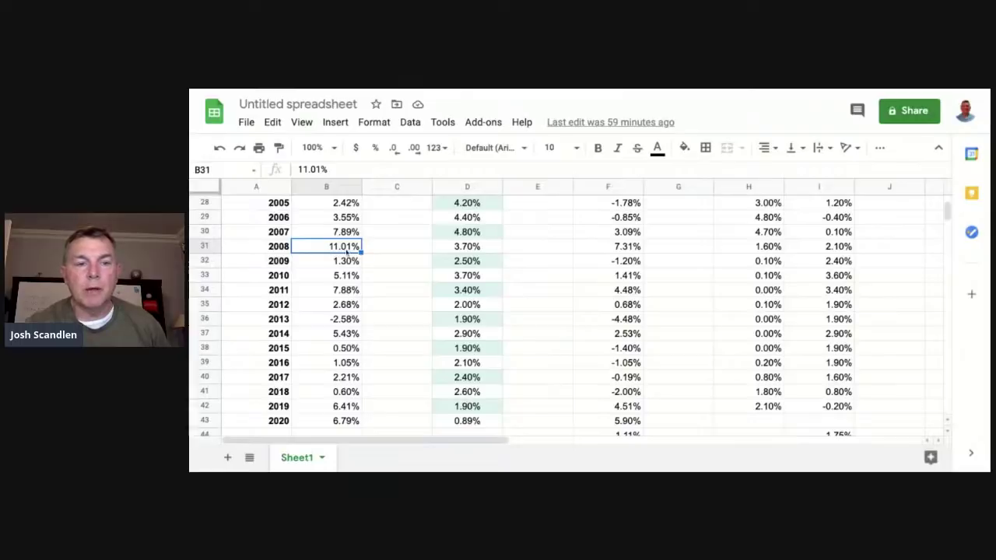
left_click(349, 319)
scroll(351, 320, "down", 2)
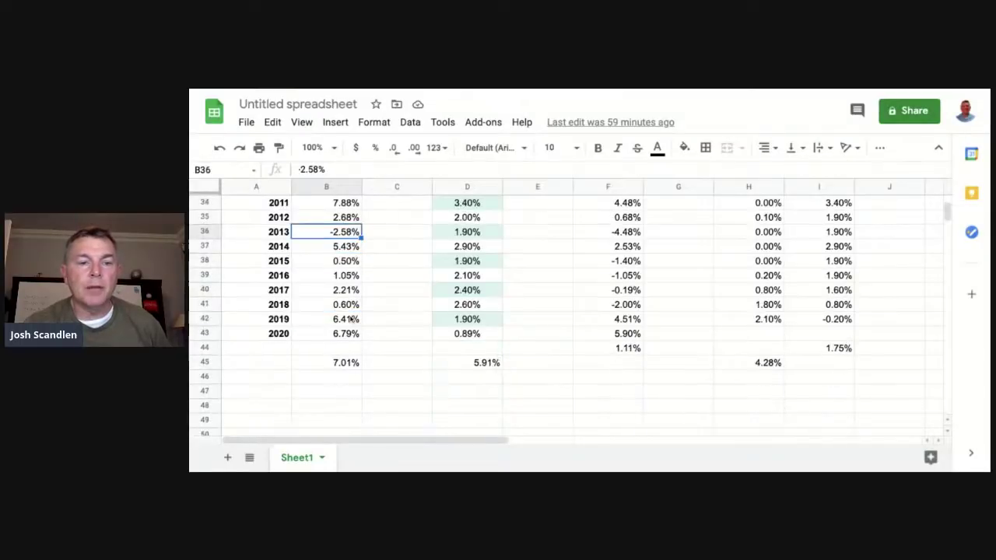
left_click(348, 264)
scroll(348, 267, "up", 1)
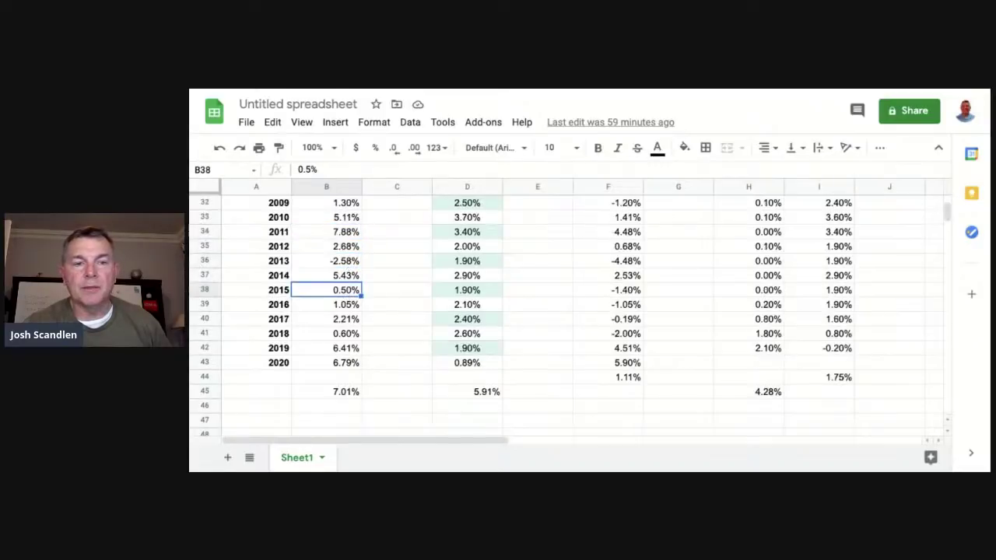
left_click(475, 291)
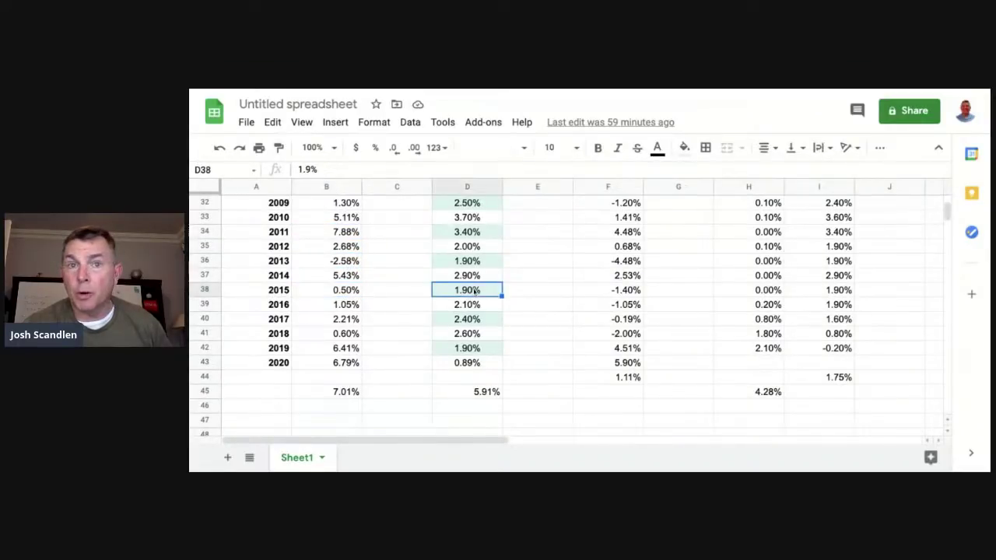
Examine the 1999 FGOVX return against the 10 year Treasury figure and the fund's excess for that year
scroll(347, 273, "up", 2)
scroll(347, 273, "up", 3)
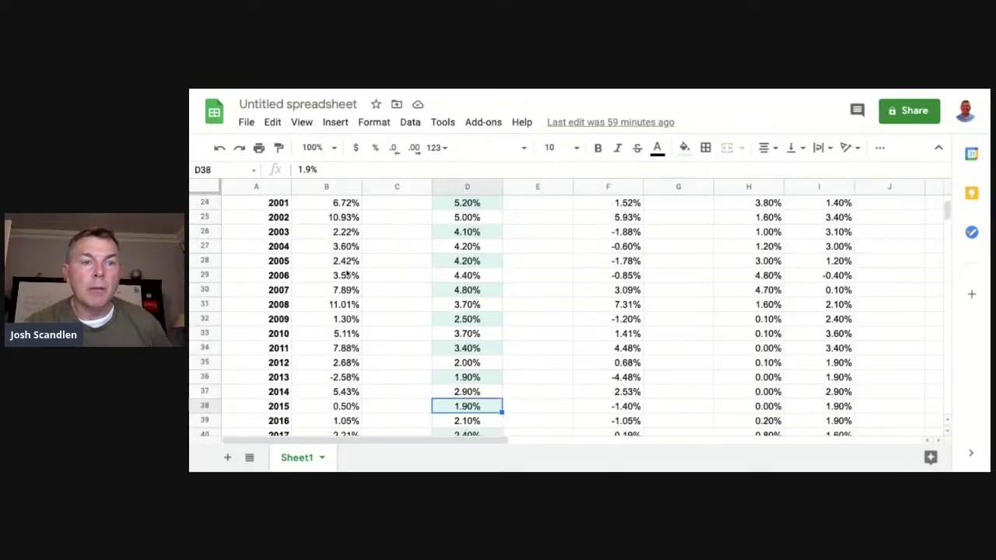
scroll(347, 264, "up", 1)
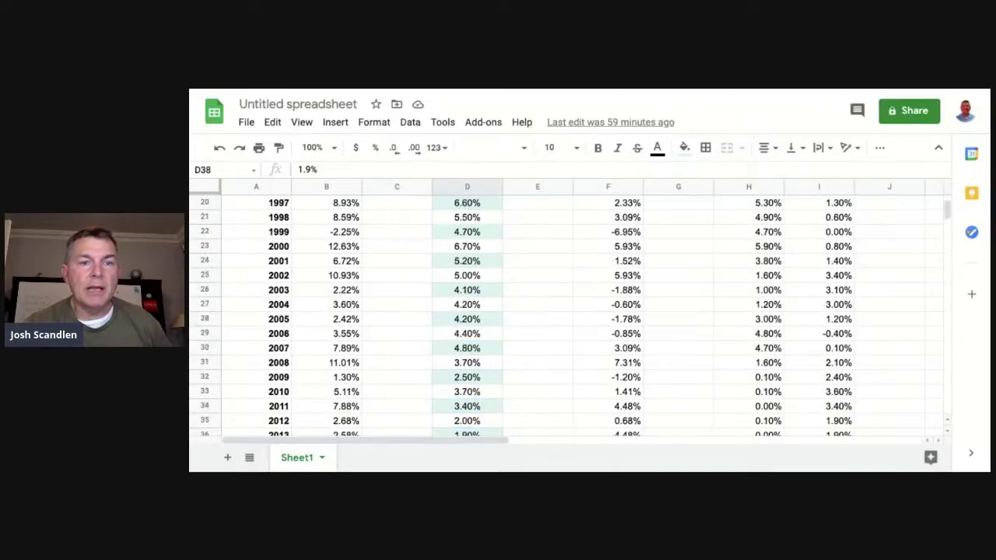
left_click(347, 232)
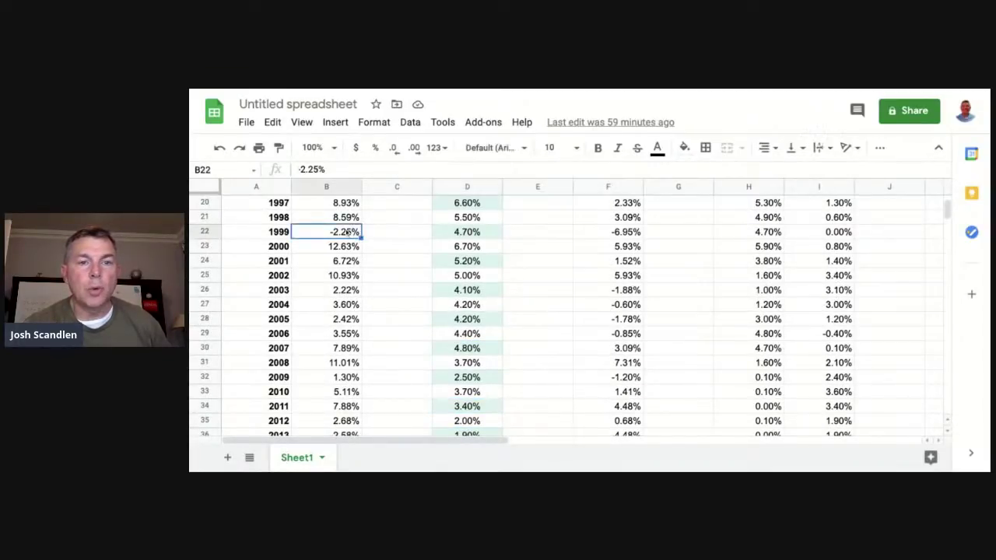
left_click(476, 237)
left_click(624, 235)
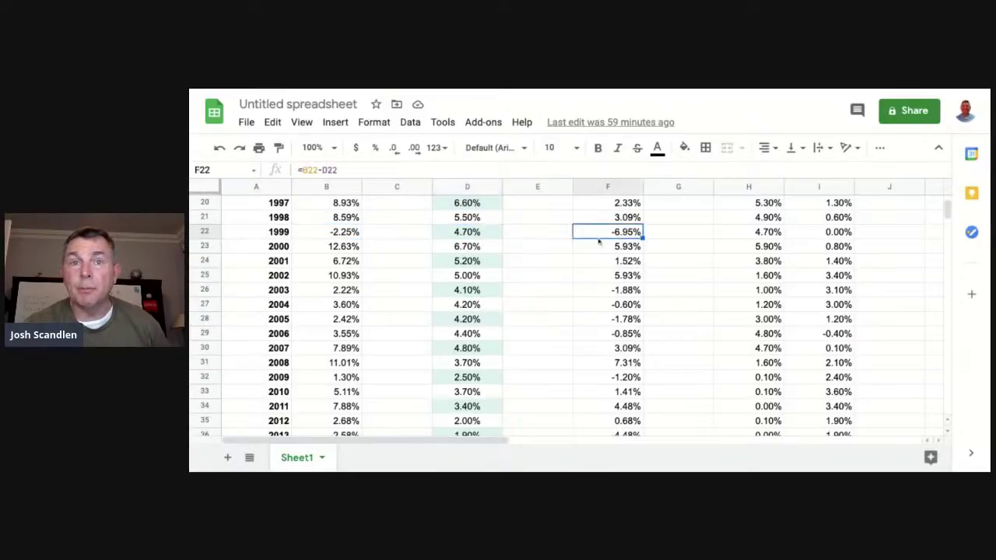
Check the 1994 FGOVX return and its excess versus the 10 year Treasury
scroll(459, 259, "up", 3)
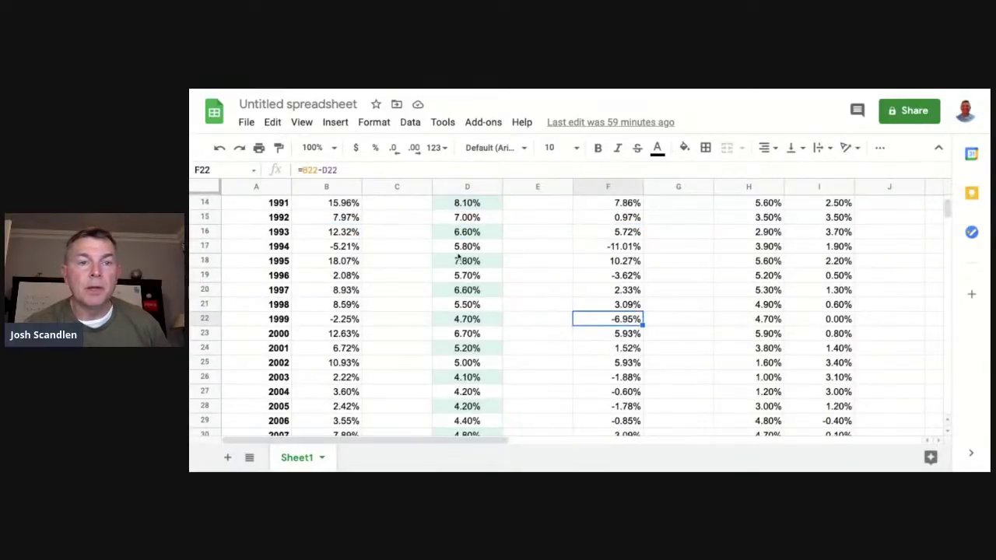
left_click(355, 247)
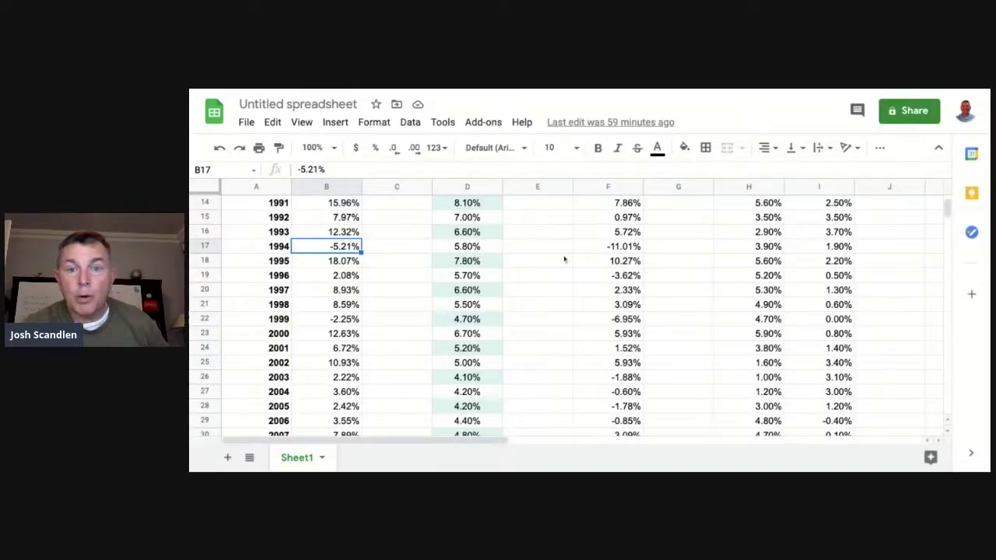
left_click(631, 249)
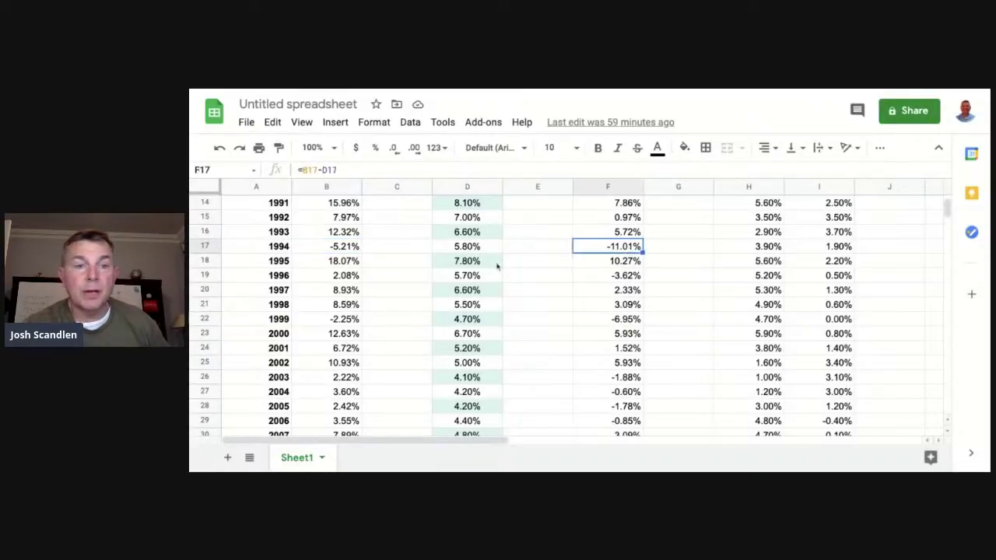
Look over the full table since 1980, contrasting the entire 10 year Treasury column with the entire FGOVX column
scroll(497, 267, "up", 4)
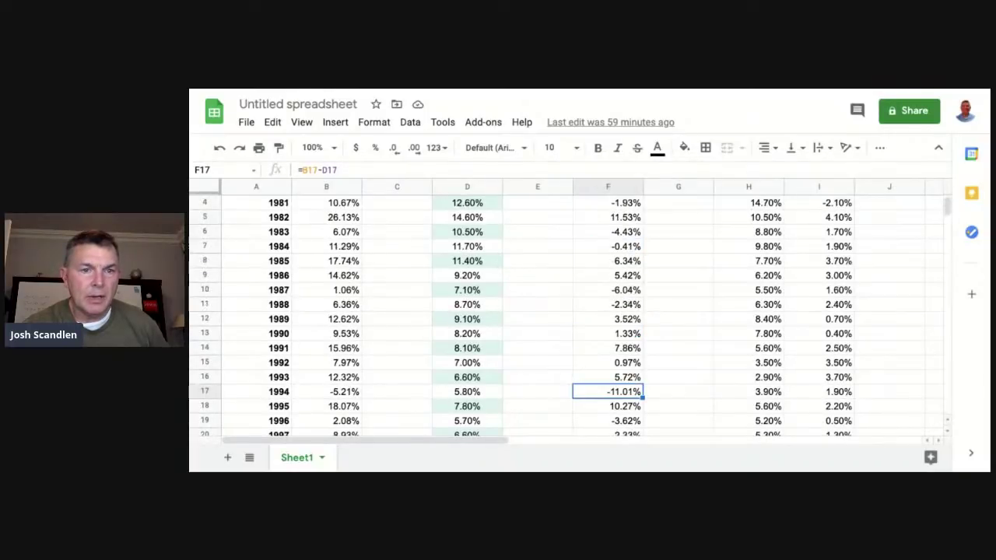
scroll(566, 319, "up", 2)
scroll(566, 319, "down", 6)
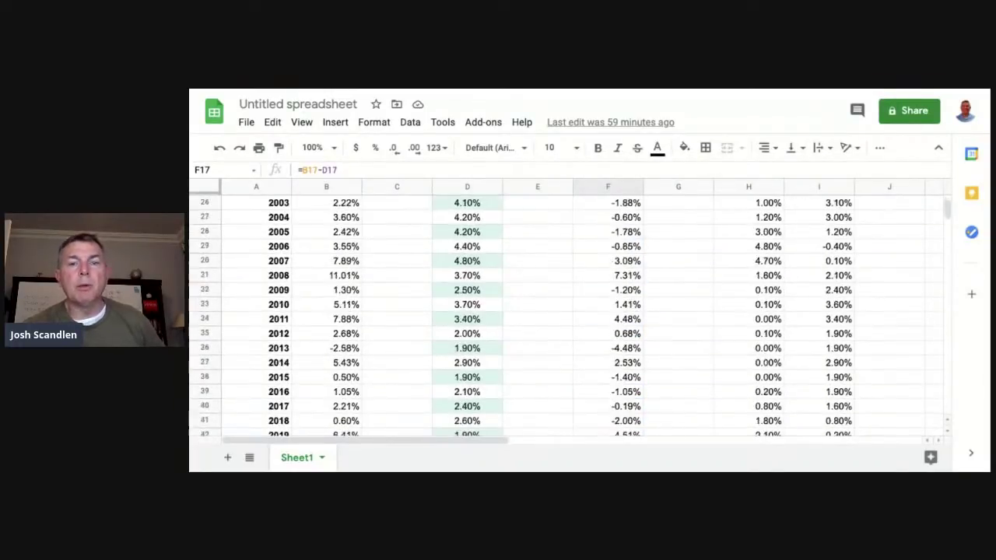
scroll(566, 318, "up", 7)
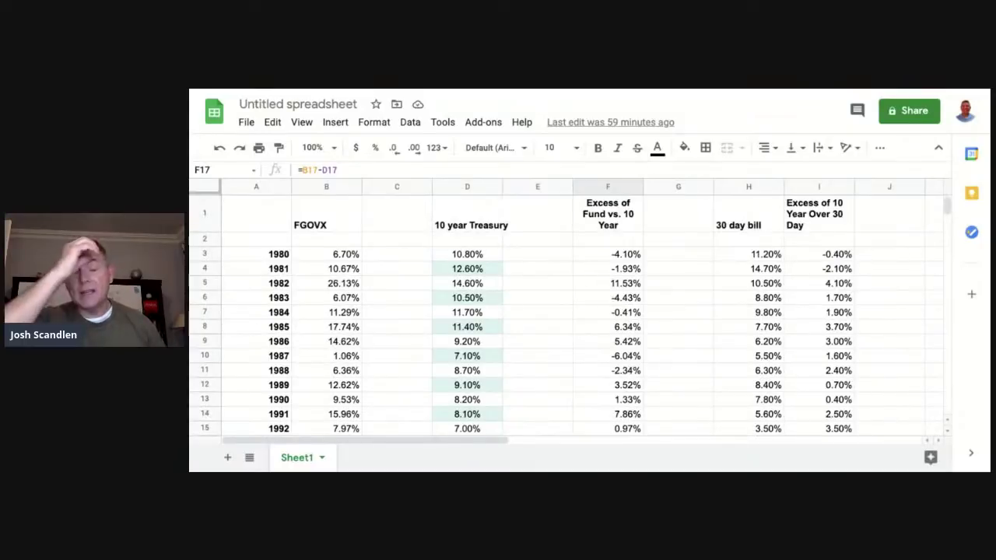
left_click(464, 190)
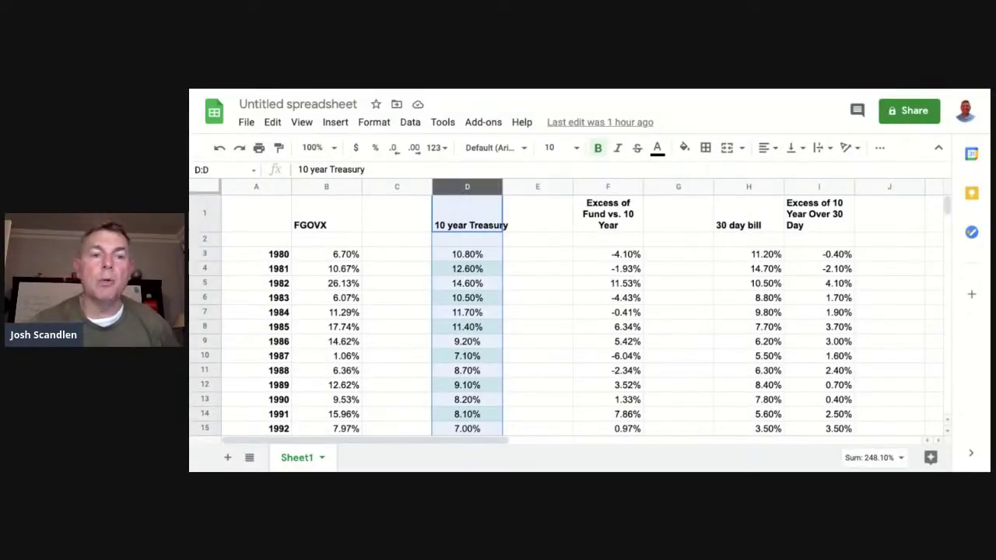
left_click(327, 189)
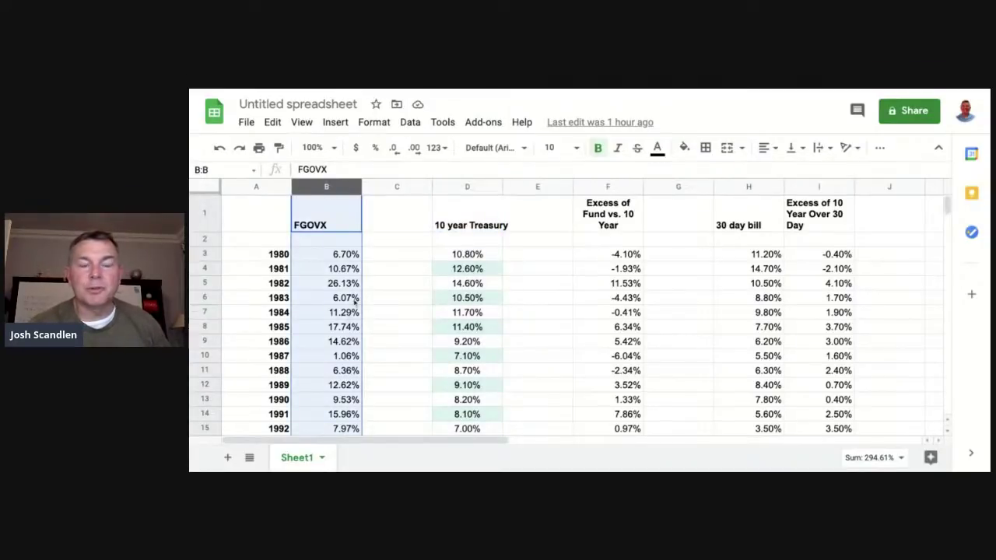
scroll(475, 263, "down", 3)
scroll(480, 268, "up", 3)
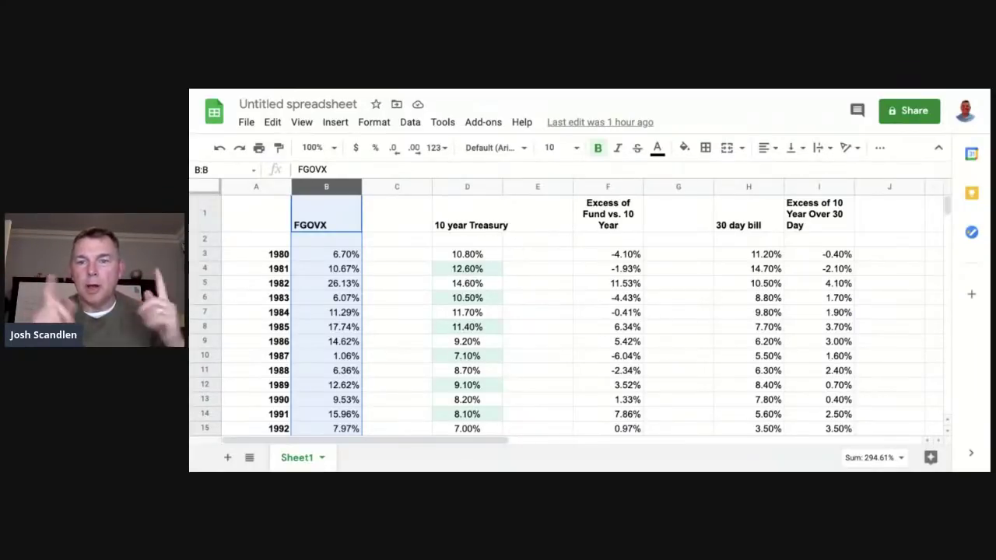
Compare the 1980 30 day bill and 10 year Treasury returns, relating them to the Excess of 10 Year Over 30 Day column
left_click(740, 226)
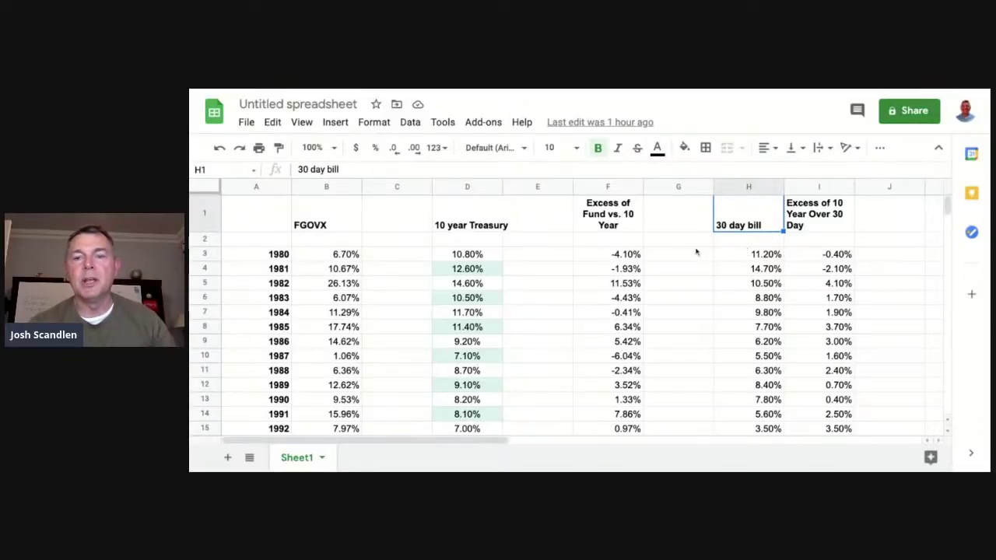
left_click(759, 258)
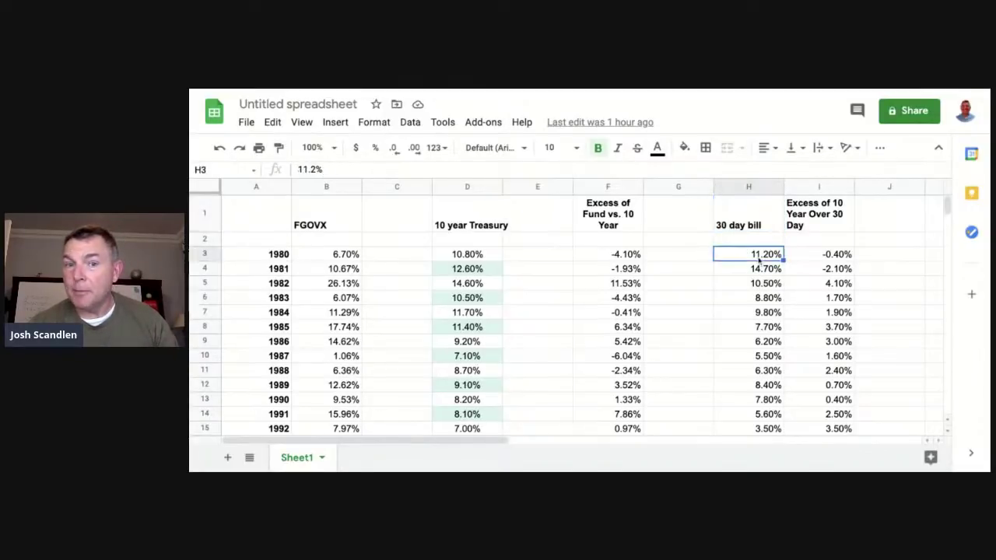
left_click(472, 258)
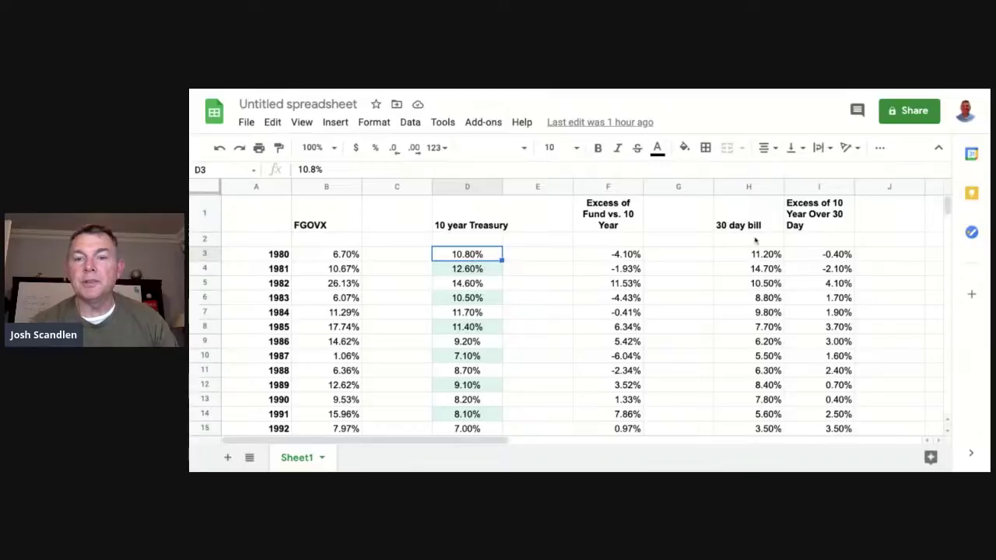
left_click(760, 257)
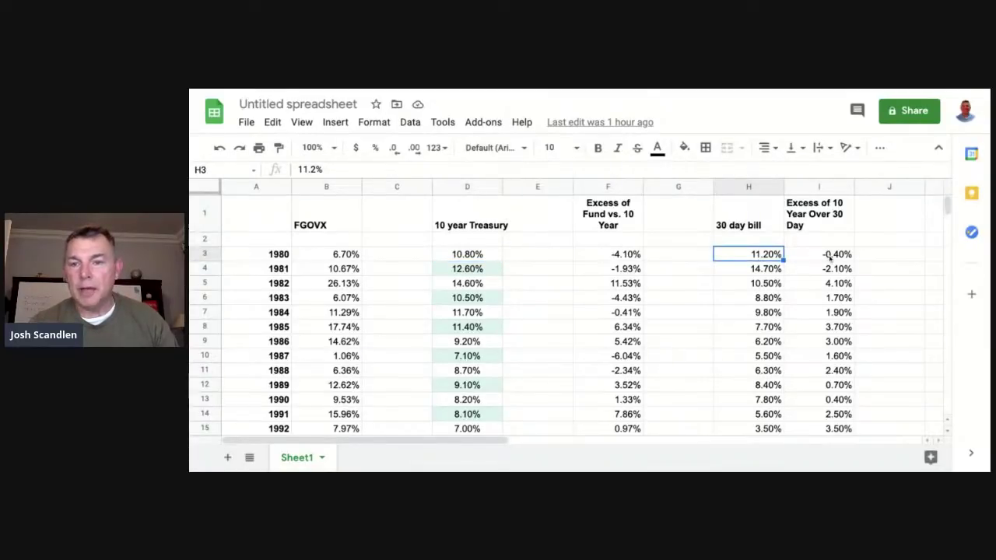
left_click(816, 216)
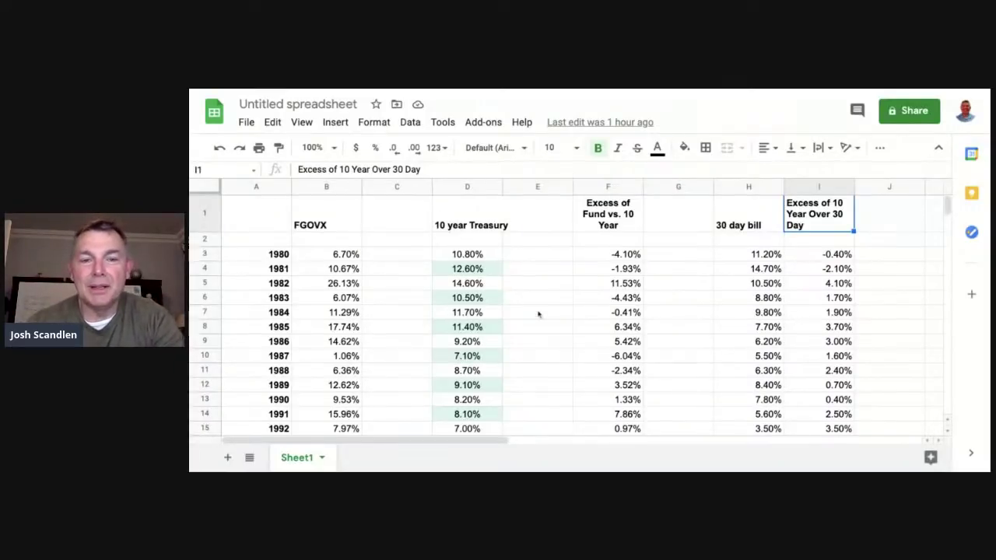
left_click(478, 230)
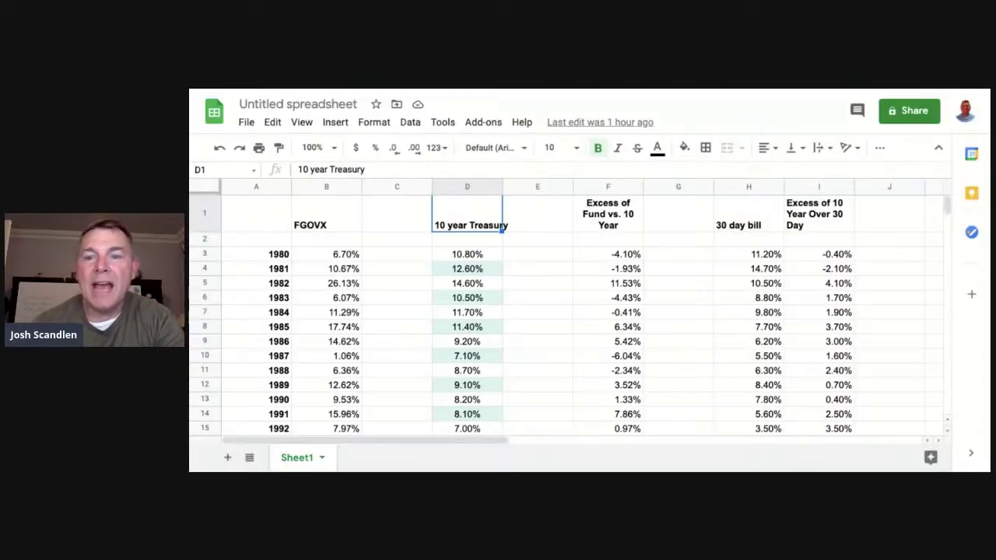
Examine the 30 day bill column and compare the average returns of the 30 day bill, the 10 year Treasury and the excess between them
left_click(739, 187)
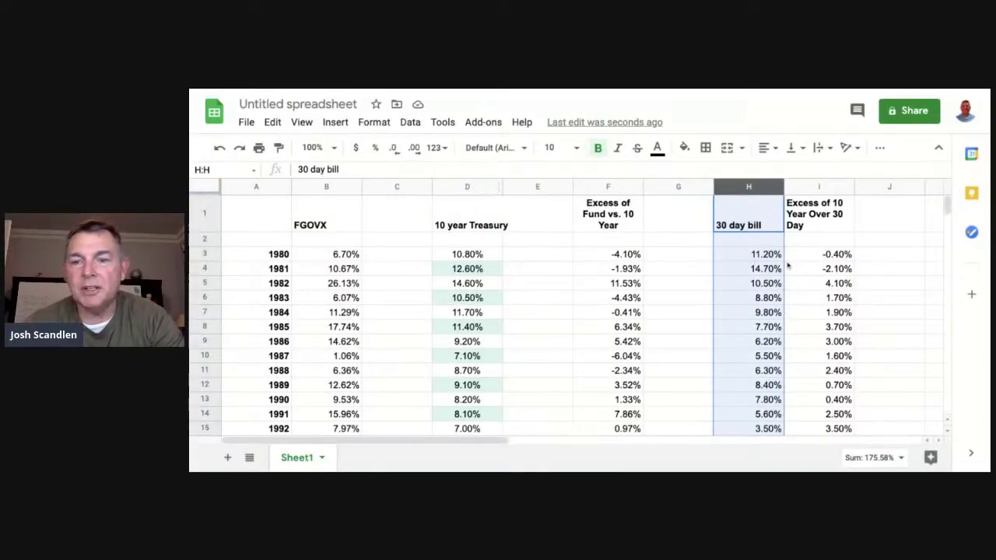
scroll(782, 263, "down", 6)
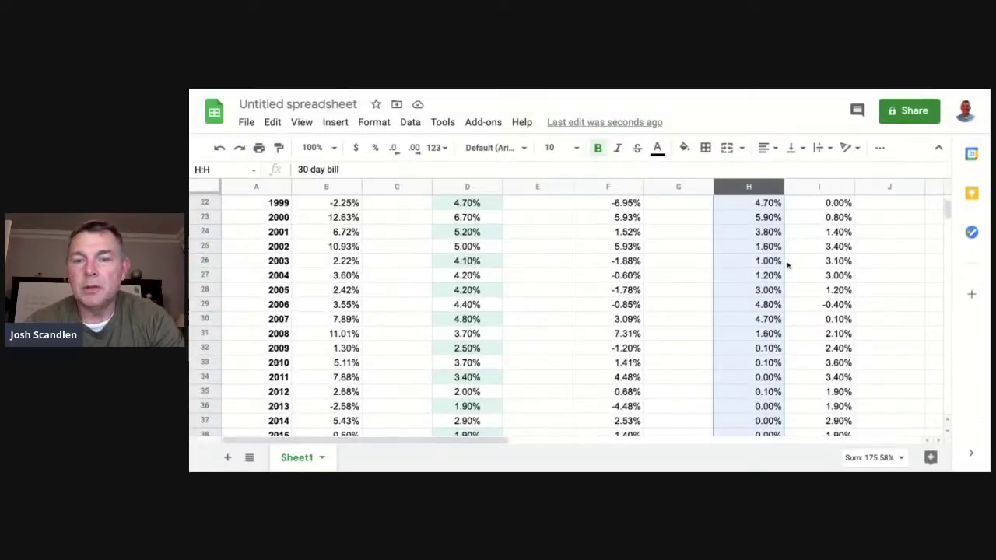
scroll(788, 266, "down", 3)
scroll(801, 368, "down", 1)
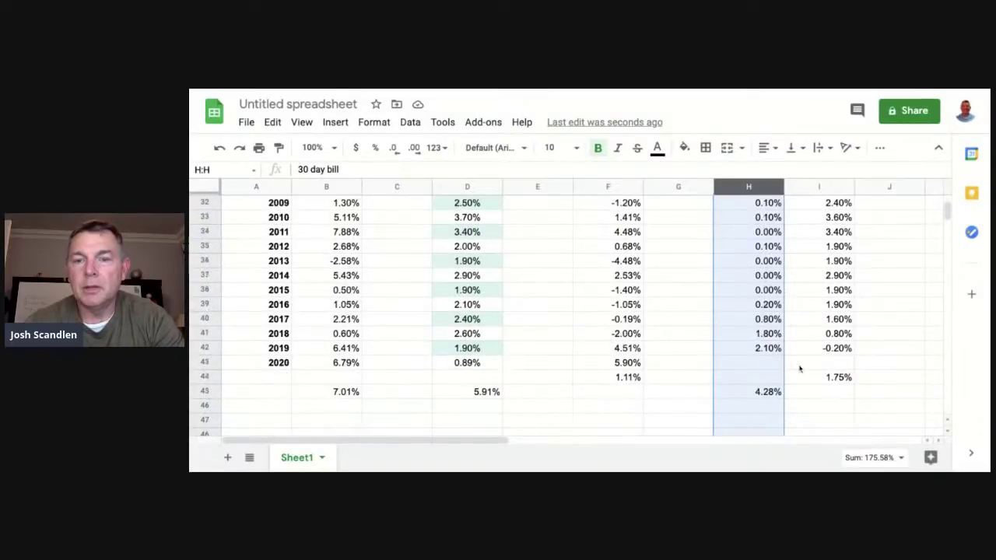
left_click(825, 379)
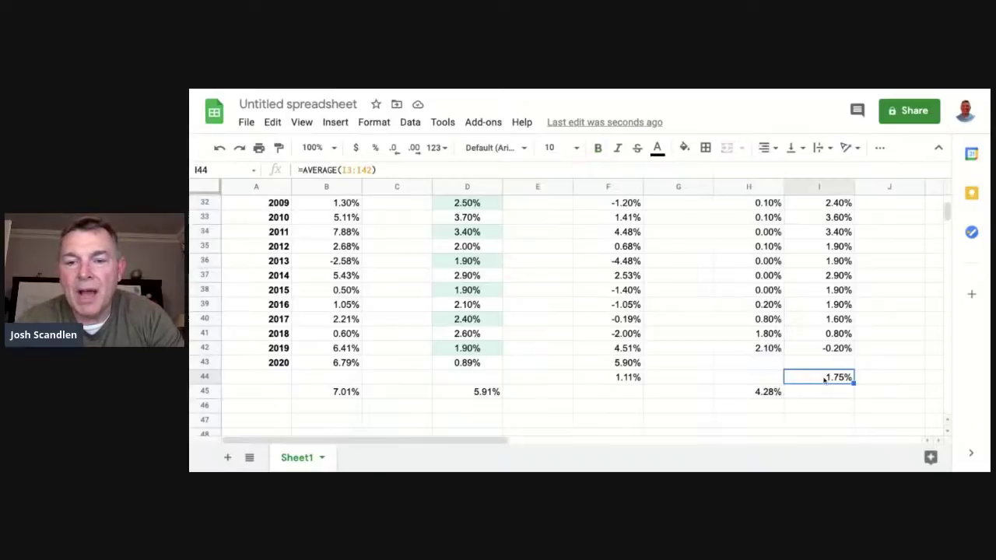
left_click(768, 393)
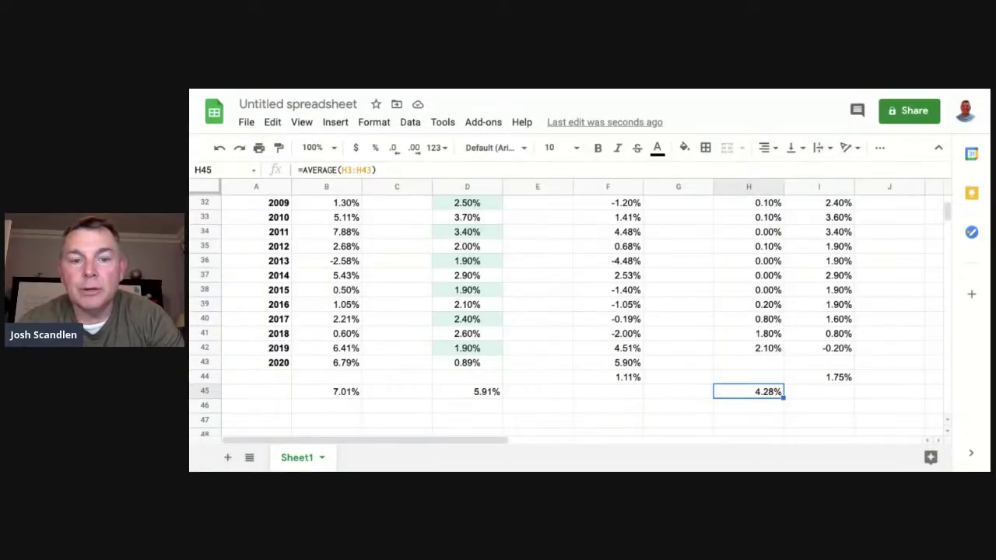
left_click(479, 393)
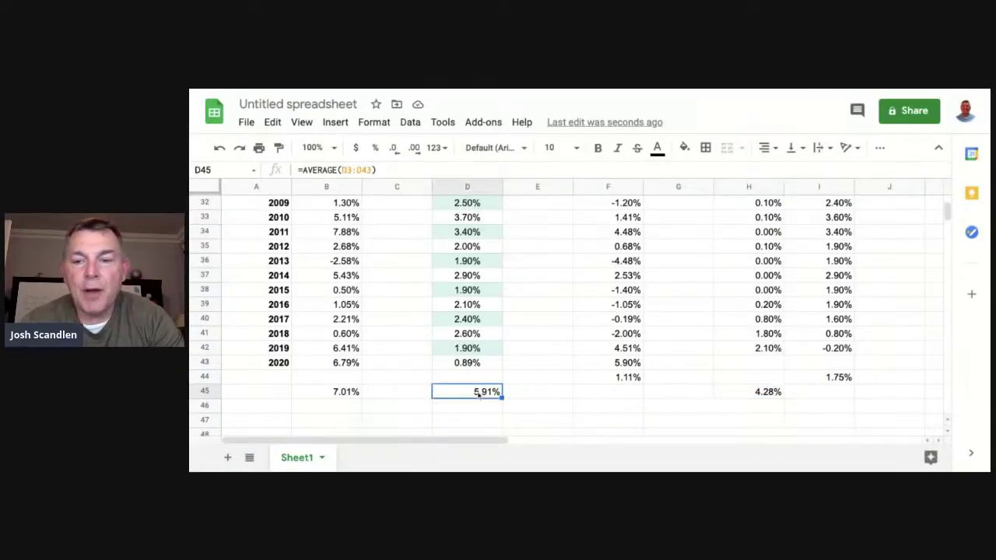
left_click(832, 379)
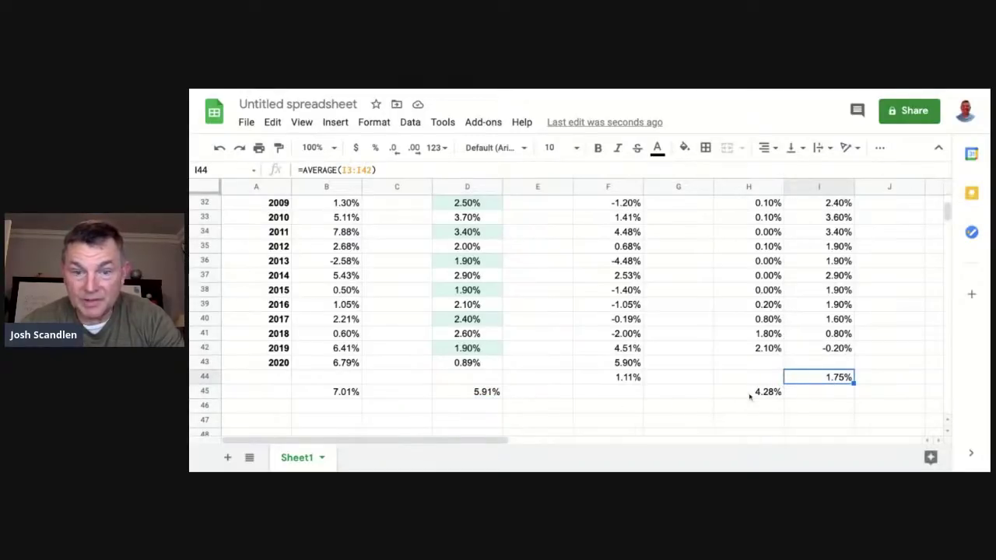
Enter a formula in I45 that subtracts the 30 day bill average in H45 from the 10 year Treasury average in D45
left_click(789, 396)
type("=")
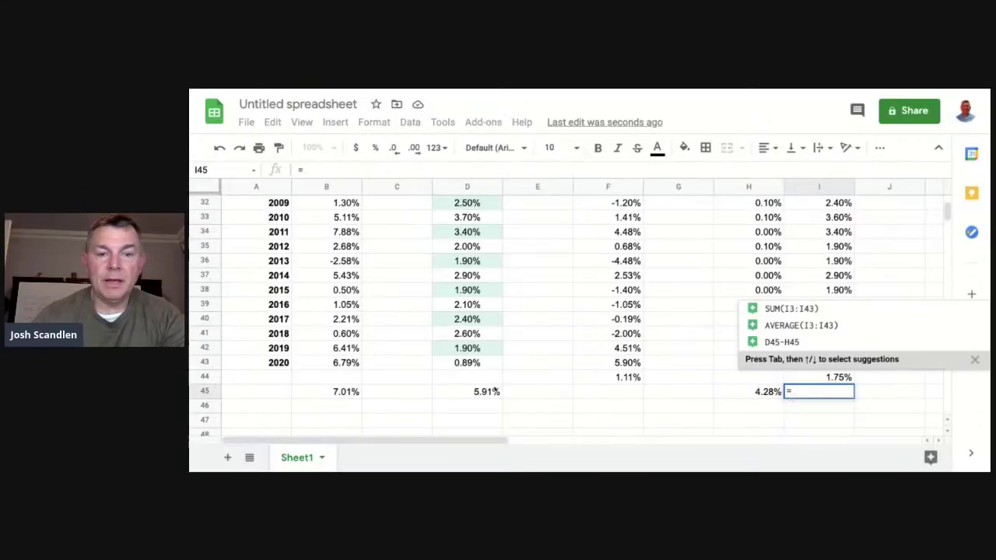
left_click(476, 392)
type("-")
left_click(765, 393)
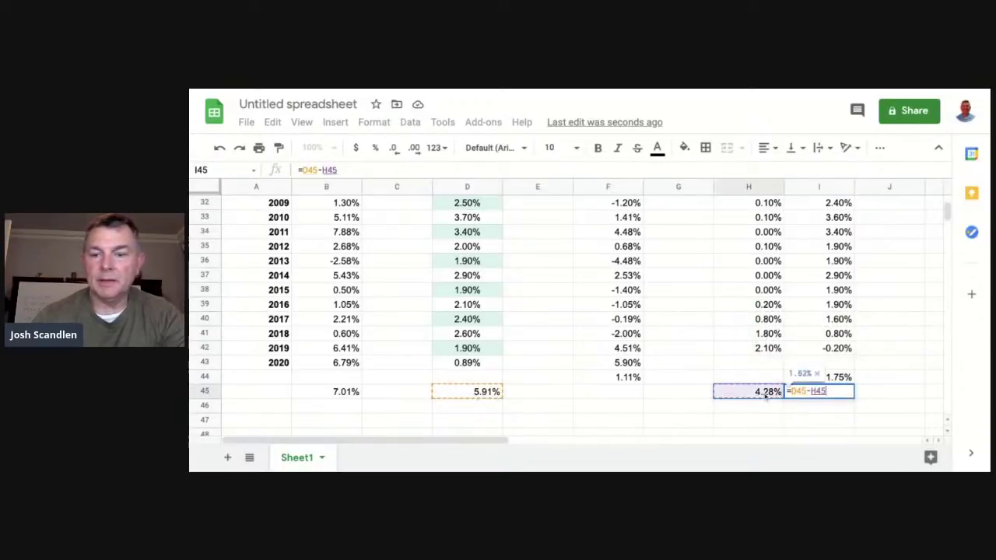
key("Return")
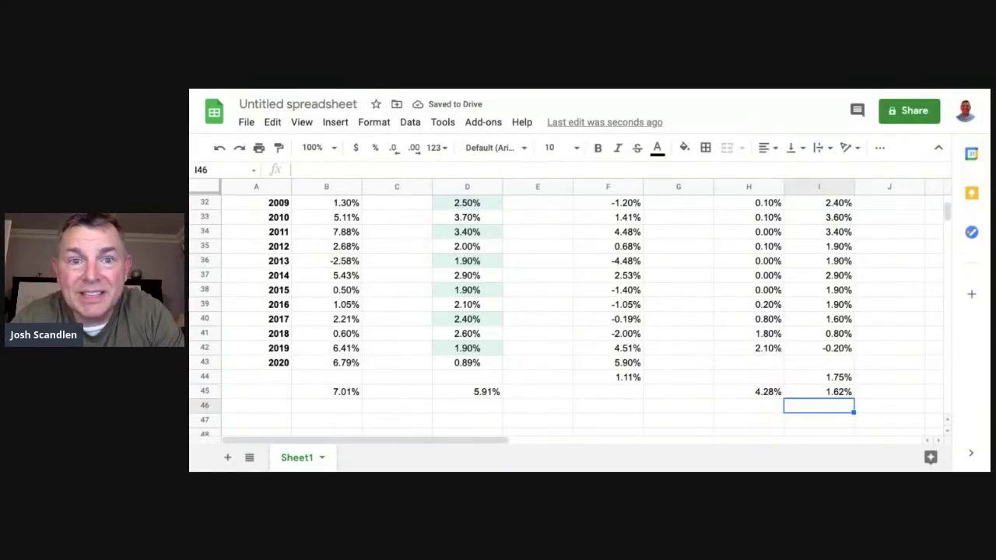
Review the 10 year Treasury and 30 day bill columns against the difference between their averages in I45
scroll(637, 315, "up", 10)
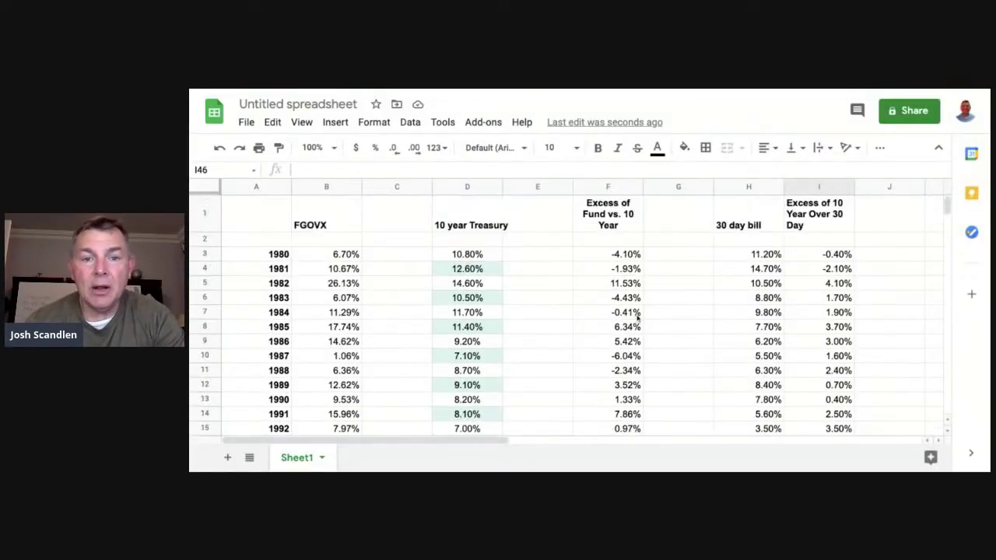
left_click(467, 188)
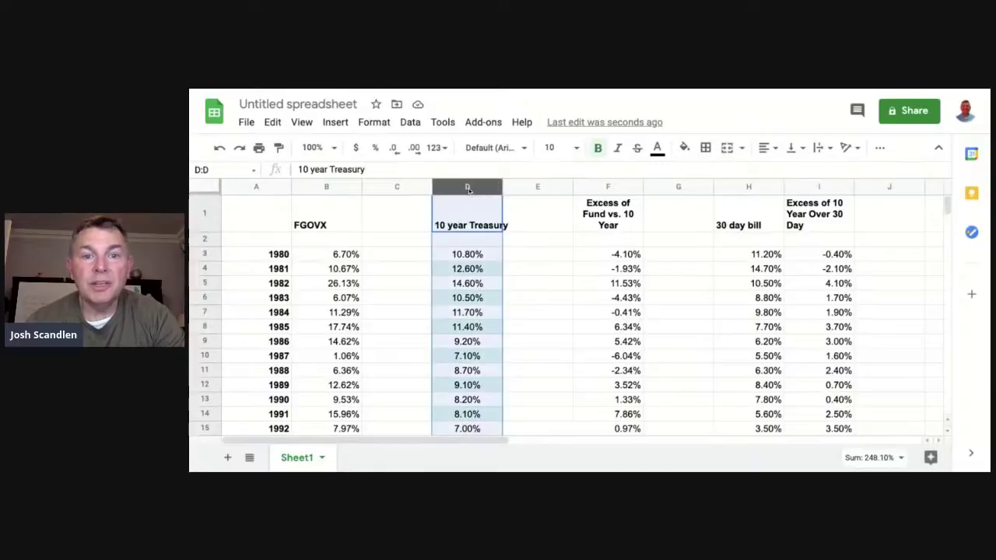
left_click(747, 190)
scroll(760, 331, "down", 10)
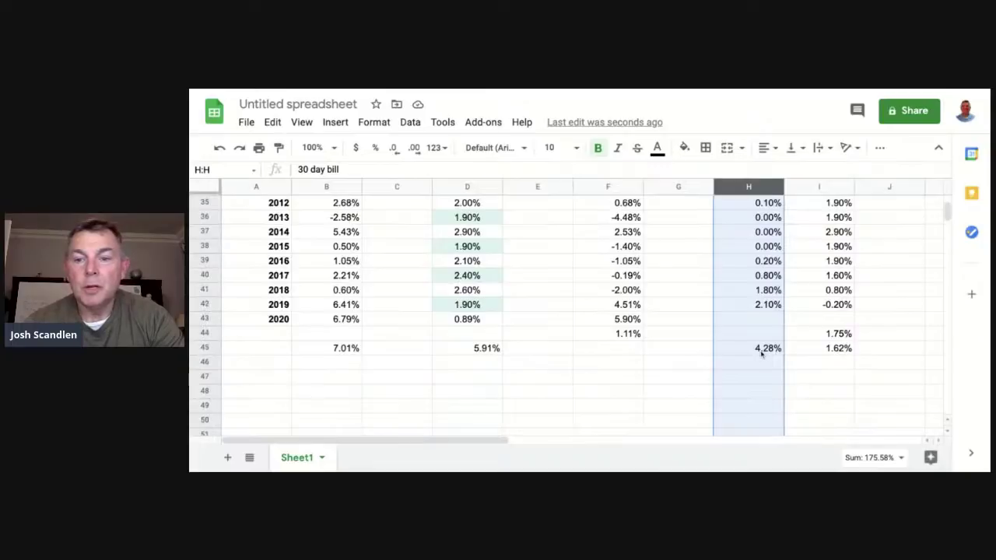
left_click(843, 349)
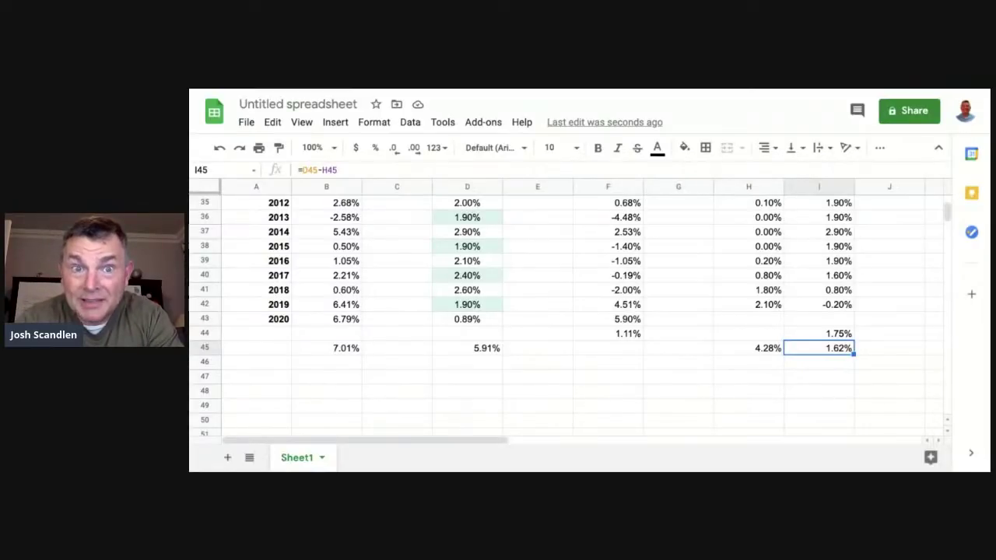
Look over the FGOVX column down to its average, comparing it with the 10 year Treasury and 30 day bill columns
scroll(612, 321, "up", 10)
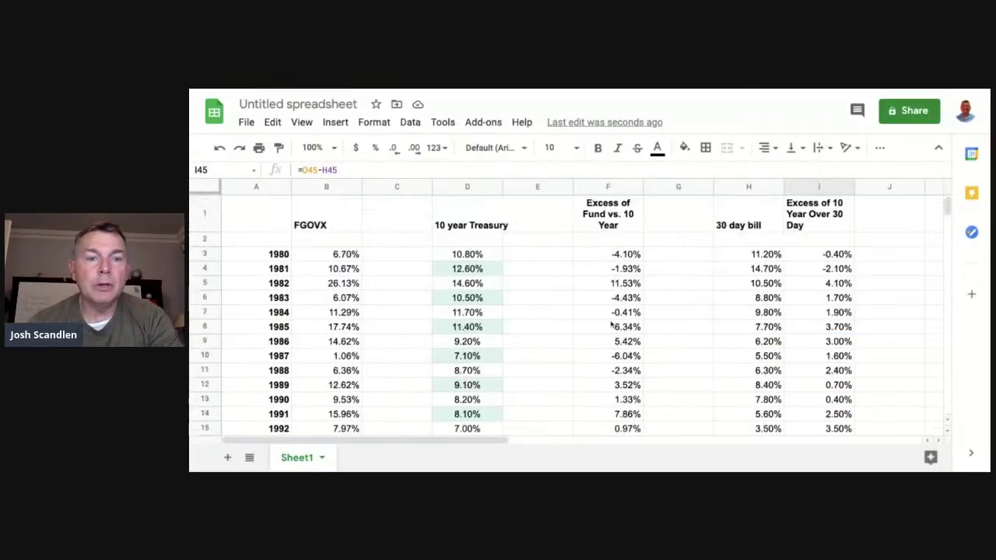
left_click(321, 191)
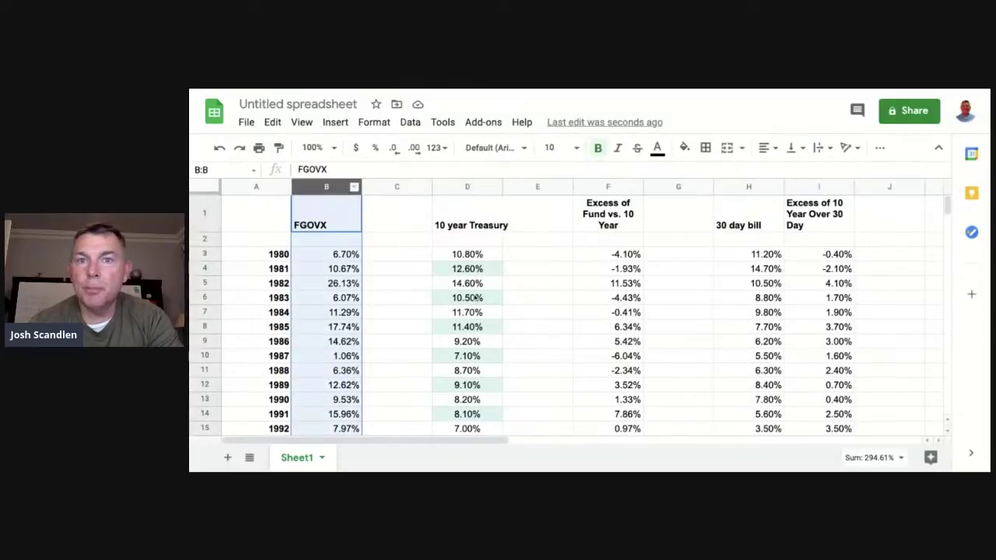
scroll(470, 295, "down", 5)
scroll(474, 298, "down", 6)
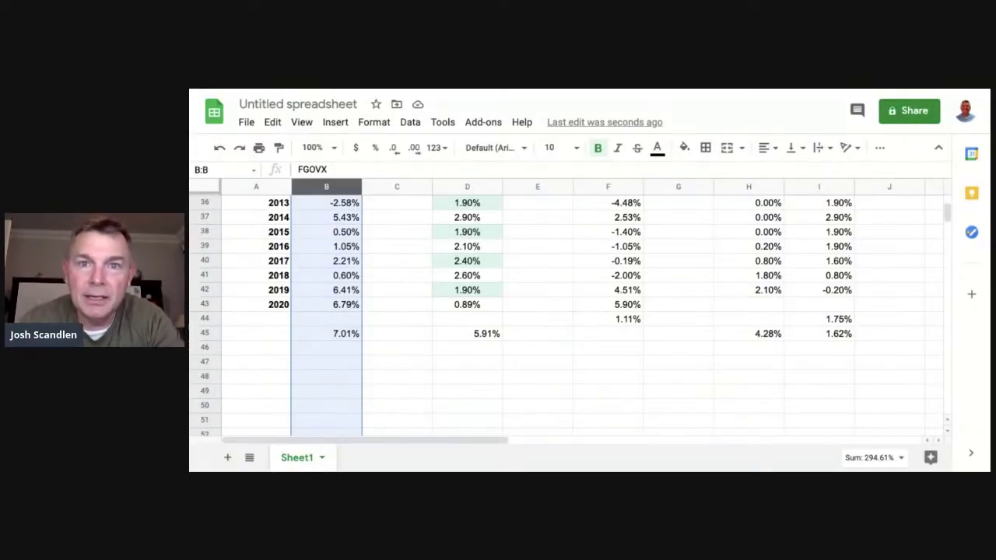
scroll(568, 311, "up", 10)
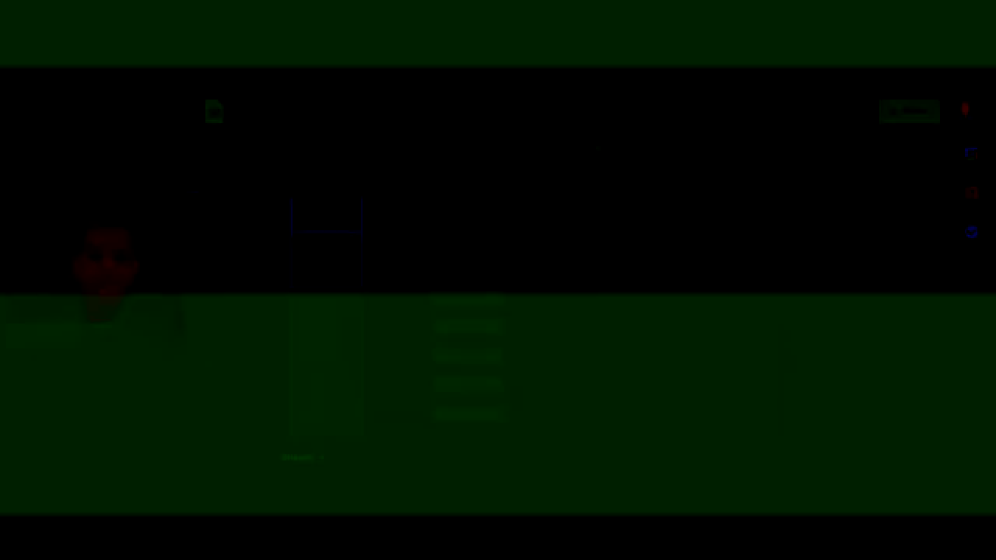
left_click(452, 191)
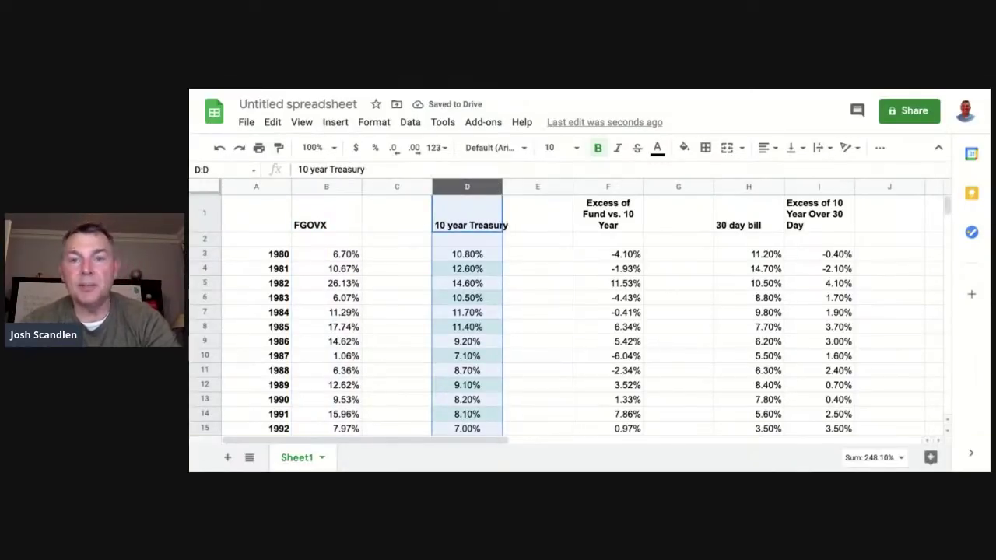
left_click(740, 186)
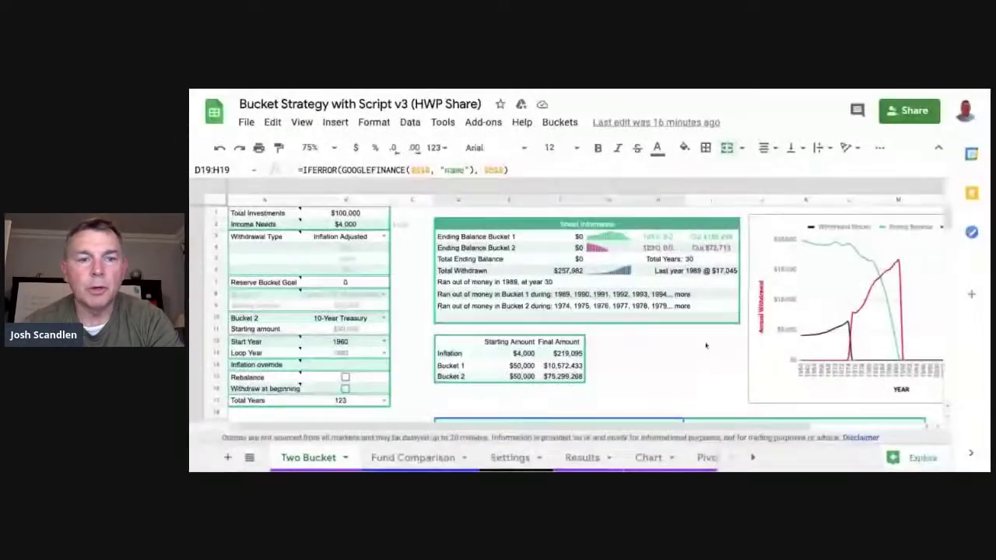
In the Bucket Strategy spreadsheet's Two Bucket sheet, set Income Needs to $0
left_click(364, 225)
type("0")
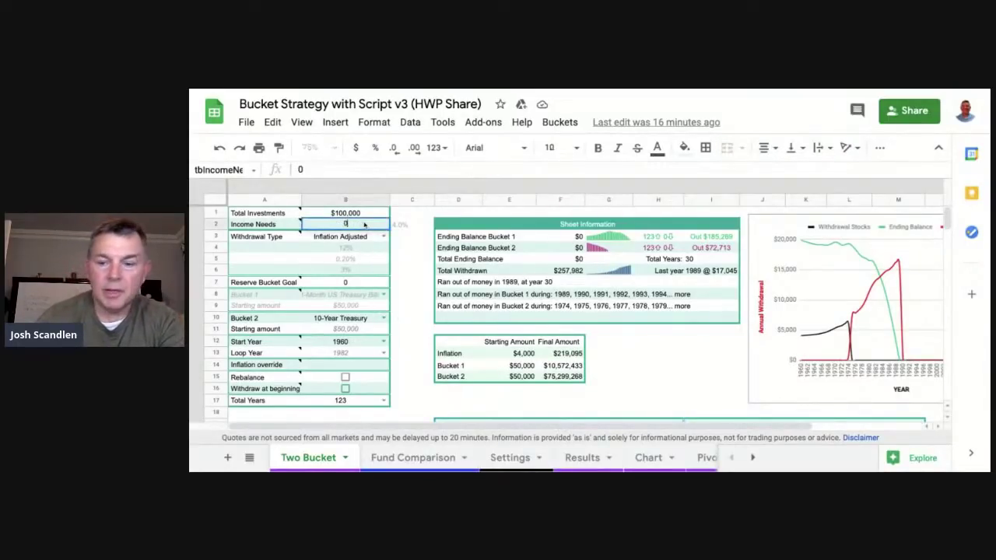
key("Return")
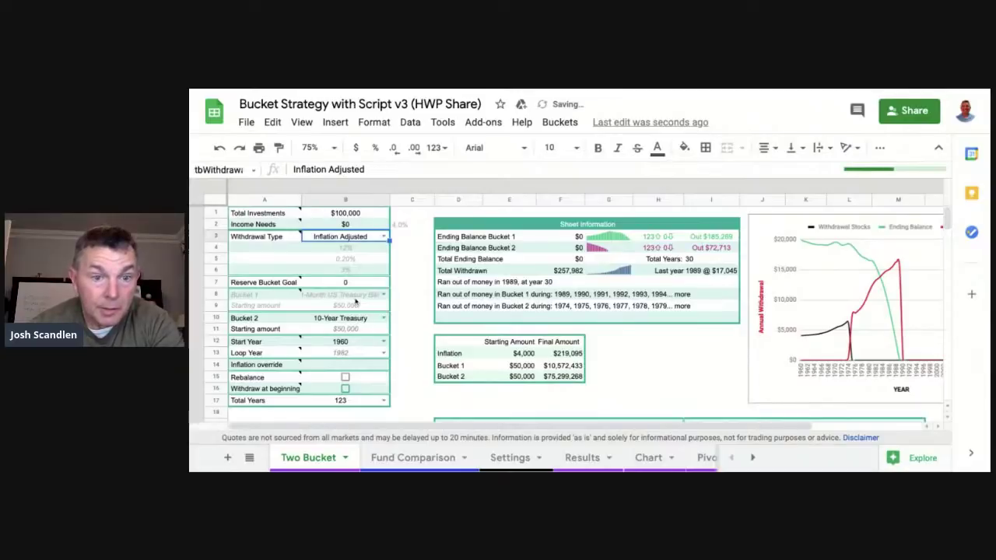
Set the Start Year of the two-bucket simulation to 1926
left_click(384, 344)
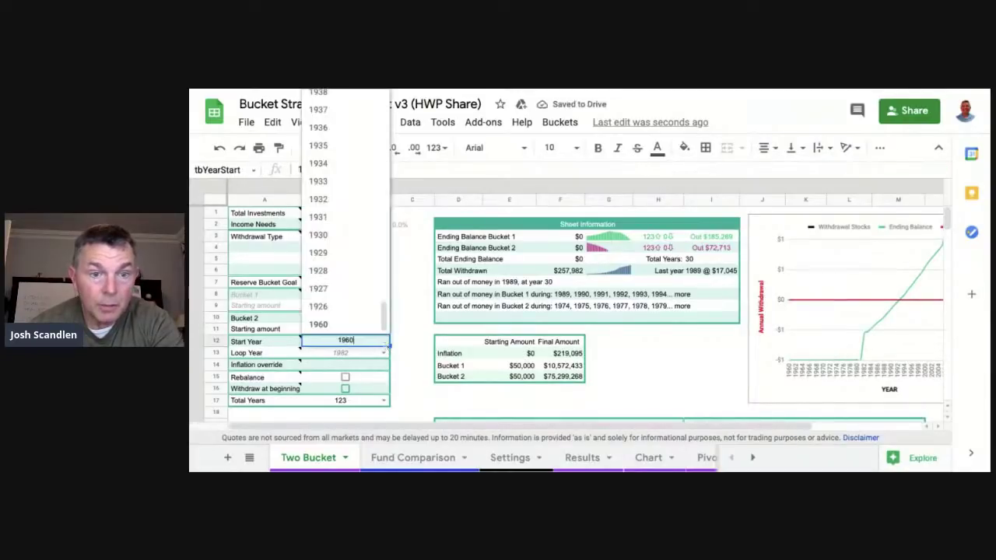
scroll(353, 240, "up", 10)
scroll(353, 240, "down", 2)
scroll(354, 240, "down", 15)
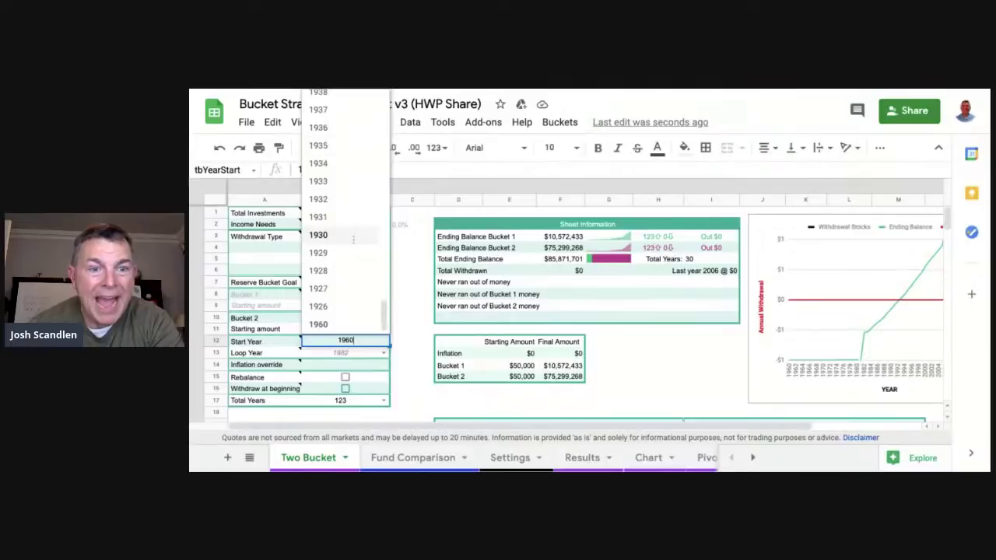
left_click(323, 307)
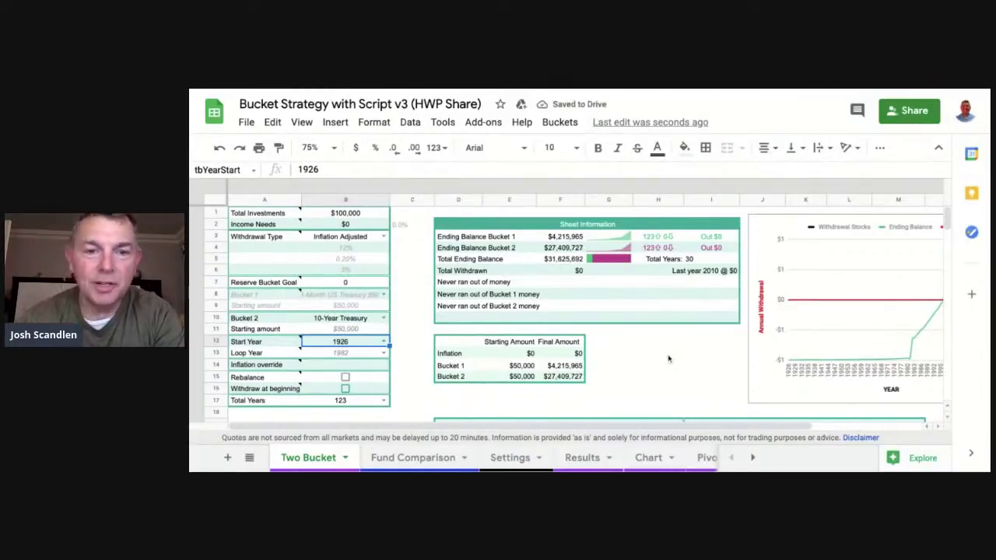
Compare the 1926 inflation rate with that year's 1-Month US Treasury Bills and 10-Year Treasury returns
scroll(668, 359, "down", 2)
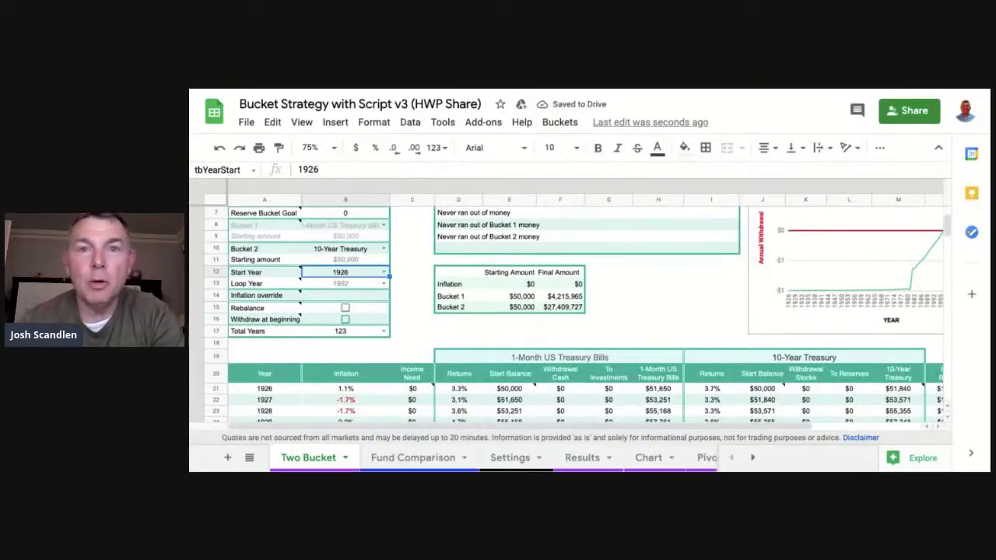
scroll(567, 314, "down", 4)
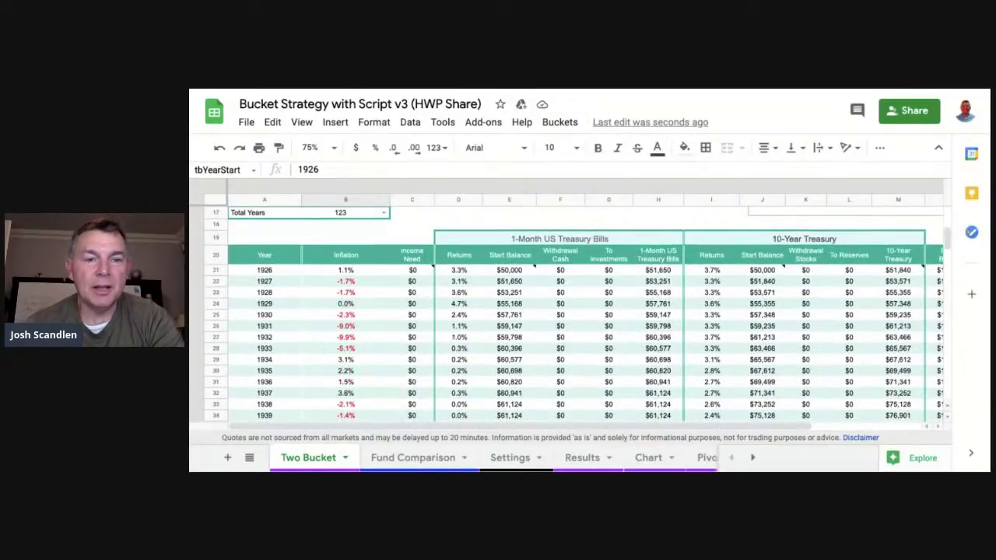
left_click(348, 271)
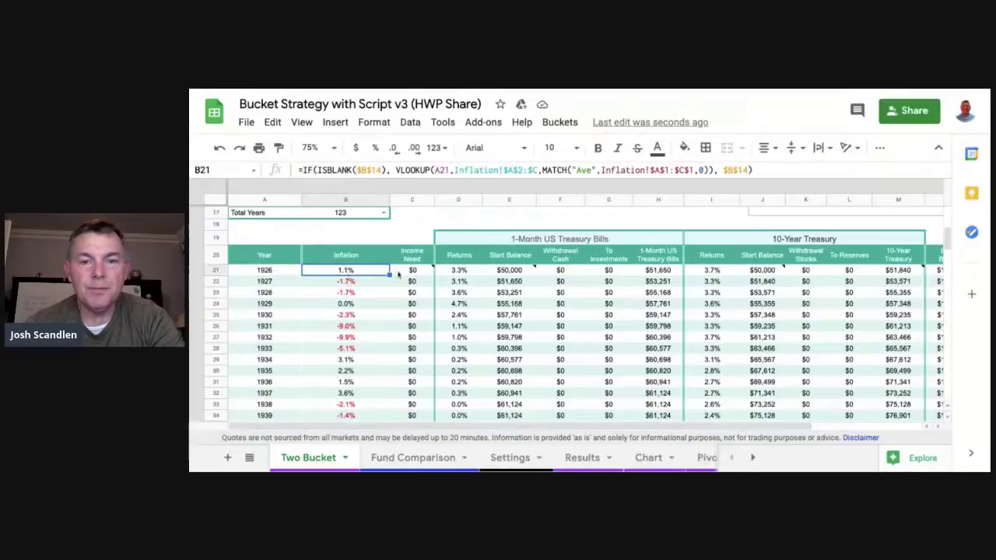
left_click(458, 270)
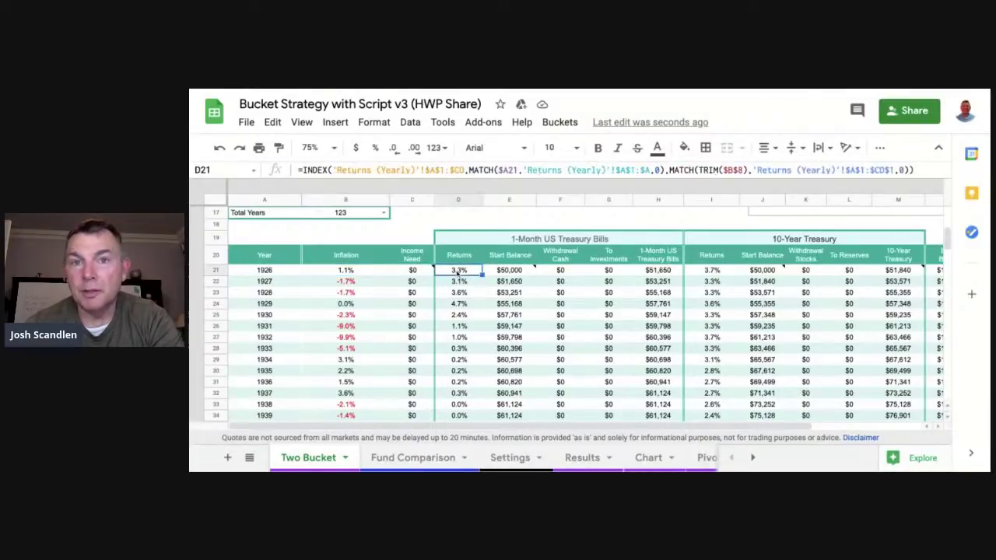
left_click(713, 272)
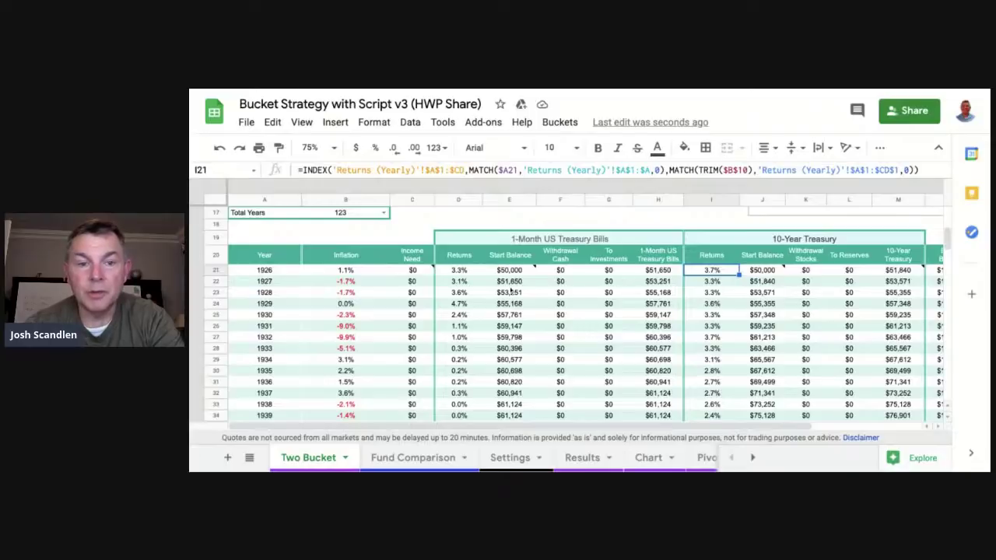
Examine the 1-Month US Treasury Bills returns year by year from 1933 through 1939
left_click(458, 405)
left_click(458, 416)
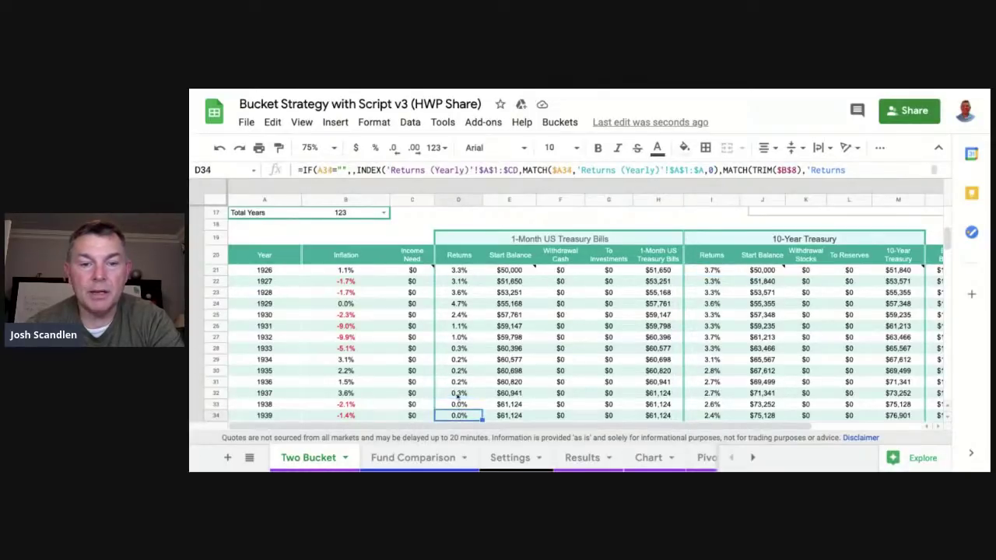
left_click(458, 352)
left_click(458, 361)
left_click(459, 372)
left_click(457, 384)
left_click(458, 393)
left_click(459, 404)
left_click(459, 416)
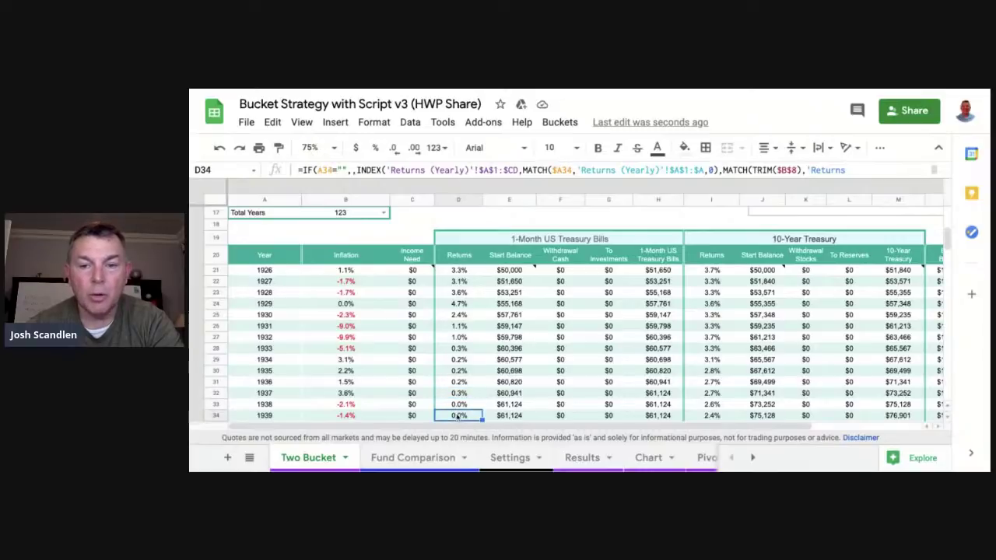
Examine the 10-Year Treasury returns year by year from 1933 through 1948
left_click(714, 349)
left_click(713, 359)
left_click(712, 371)
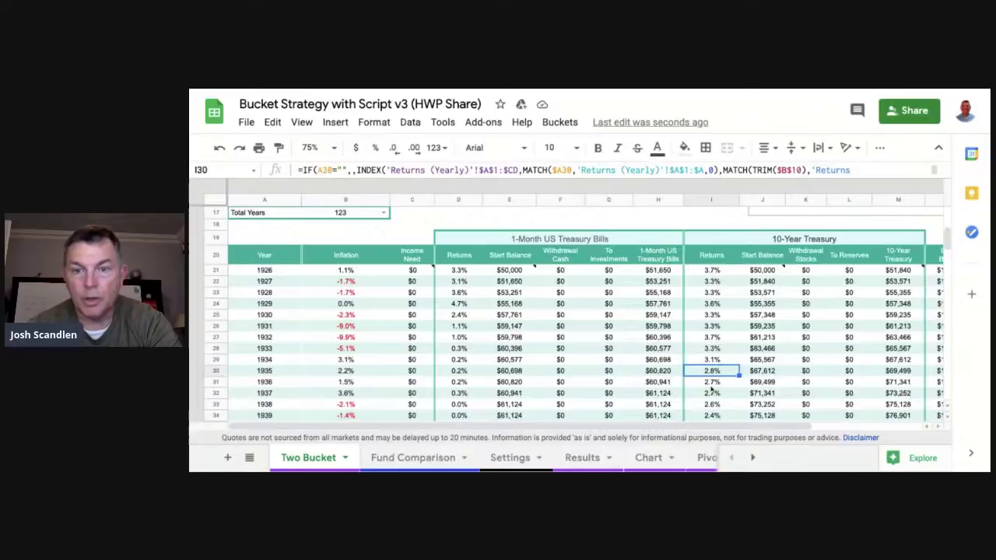
scroll(484, 377, "down", 2)
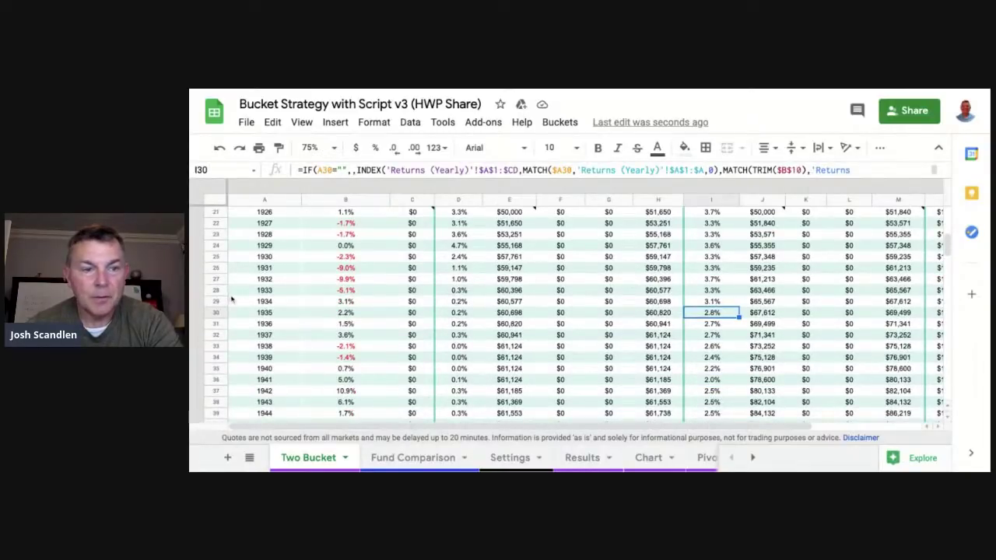
left_click(262, 292)
scroll(423, 387, "down", 3)
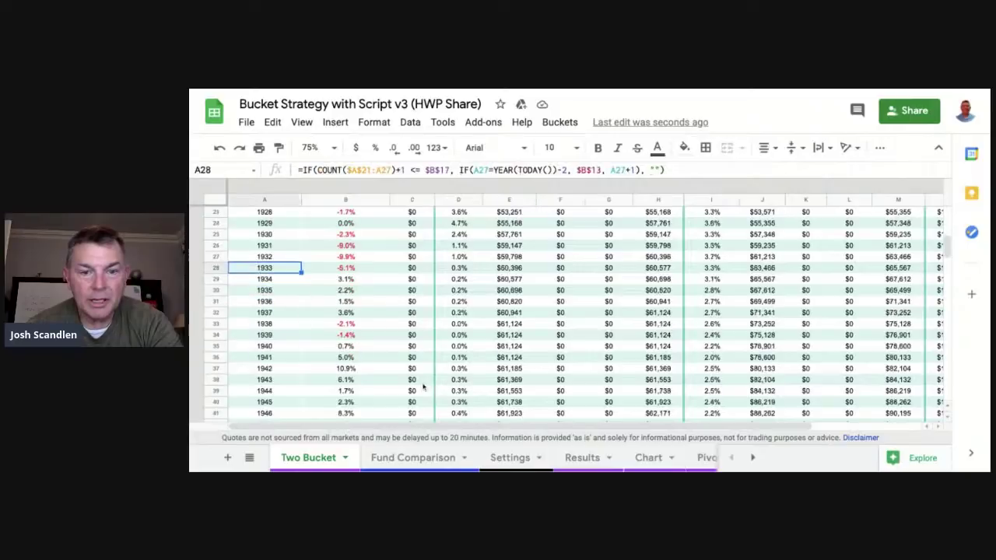
left_click(274, 392)
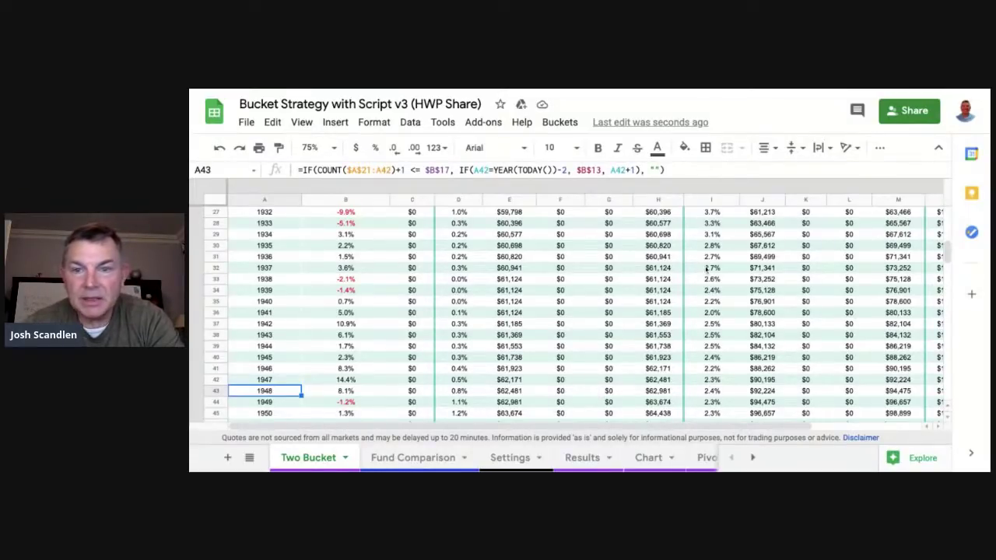
left_click(713, 224)
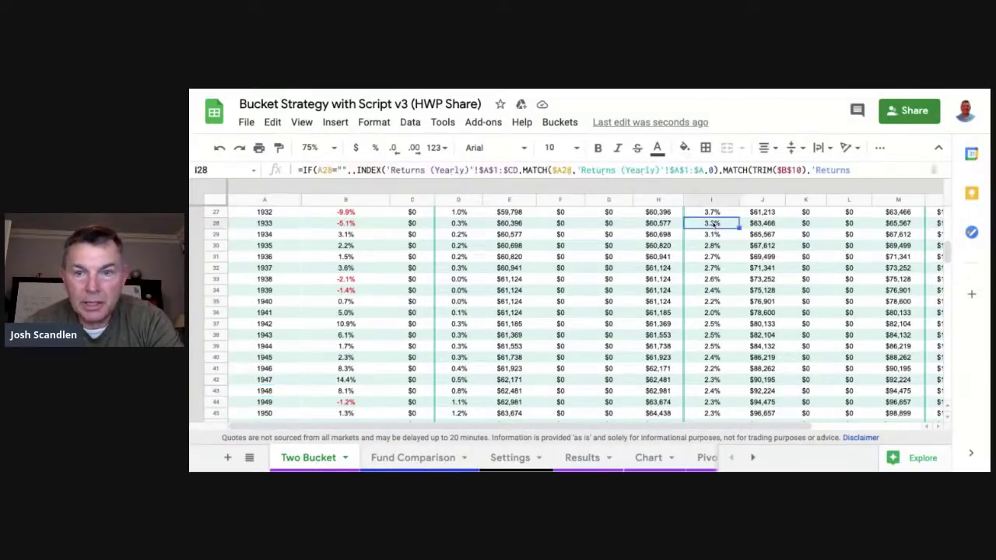
left_click(715, 391)
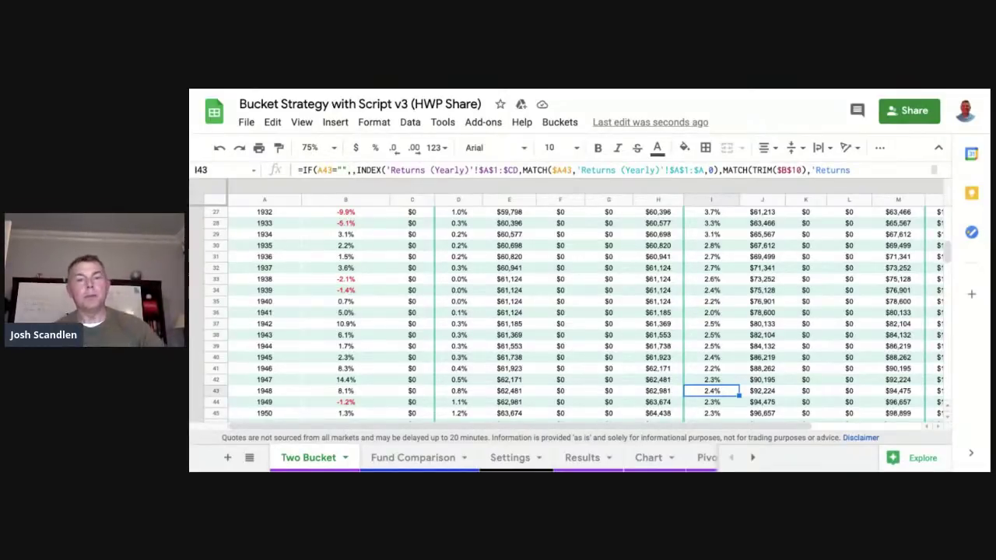
Check the 1-Month US Treasury Bills returns for 1949 and 1955, and compare 1955 with that year's 10-Year Treasury return
scroll(612, 356, "down", 1)
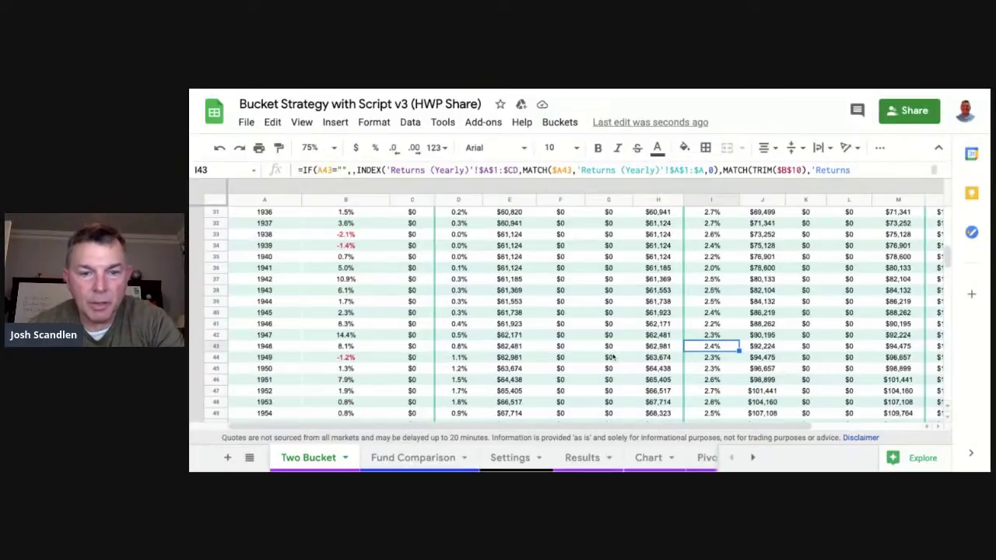
left_click(458, 358)
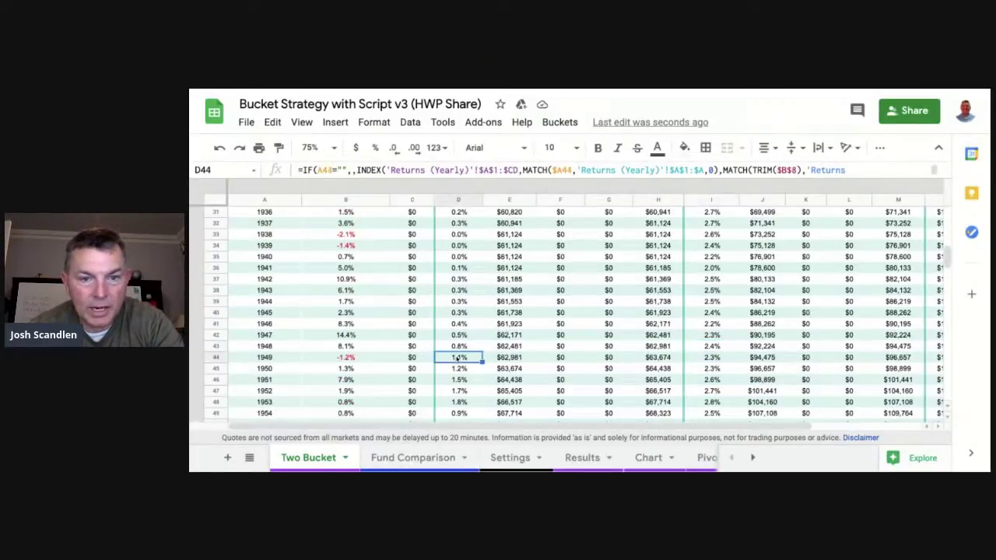
scroll(458, 358, "down", 1)
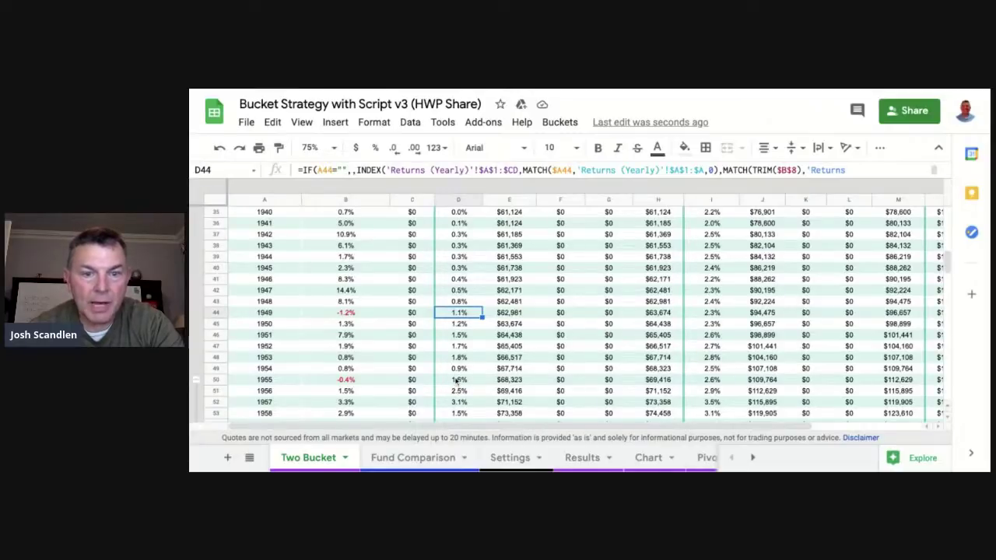
left_click(459, 379)
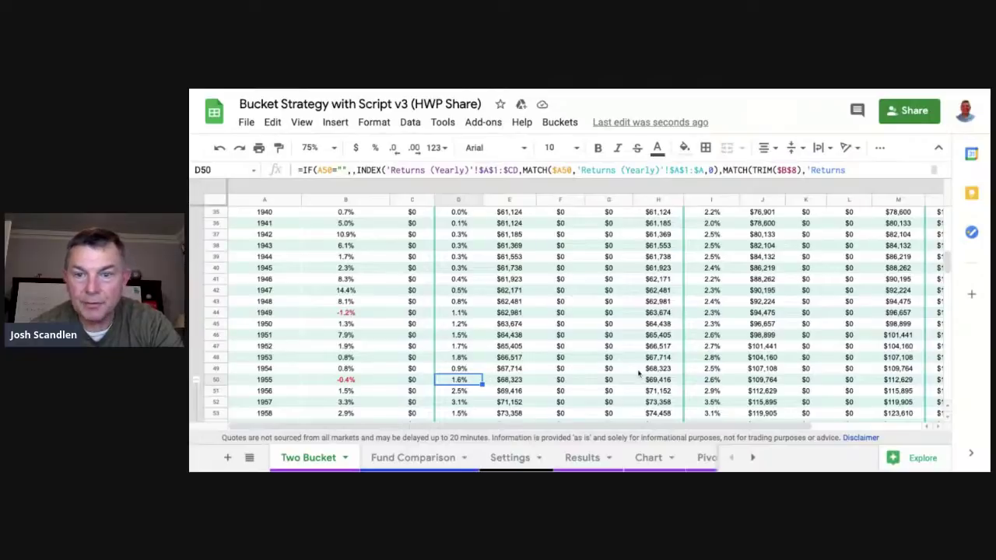
left_click(716, 380)
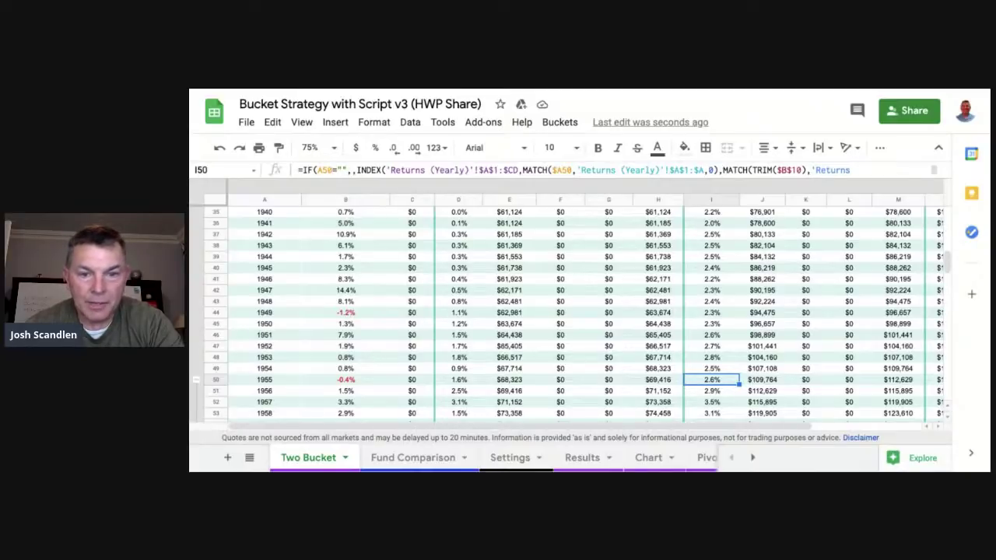
Compare the 1-Month US Treasury Bills and 10-Year Treasury returns for 1968 and 1969
scroll(368, 408, "down", 5)
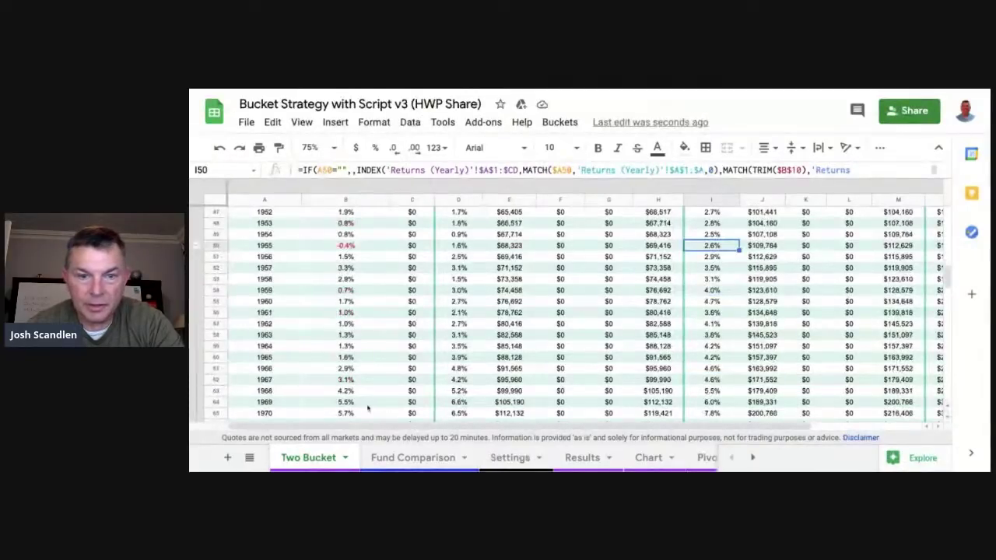
left_click(467, 392)
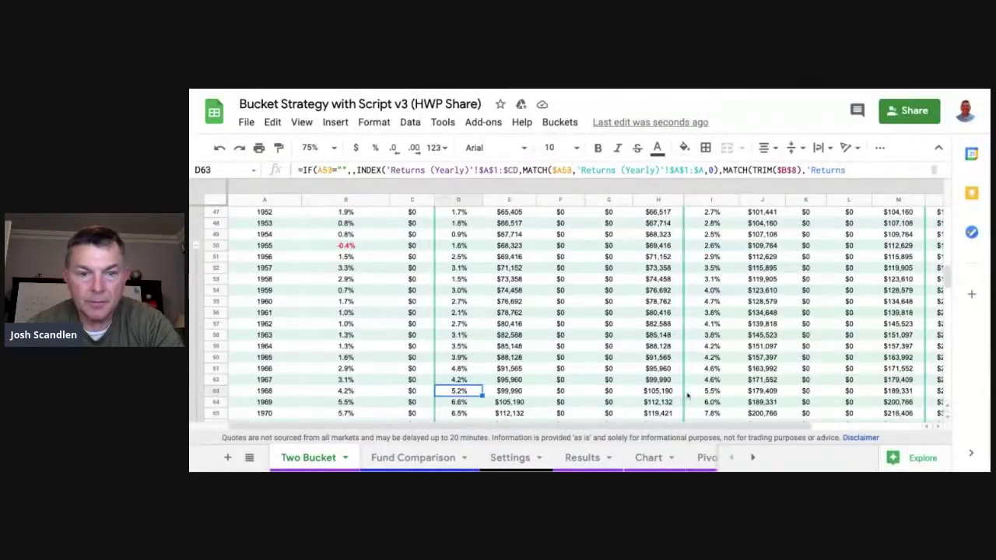
left_click(687, 392)
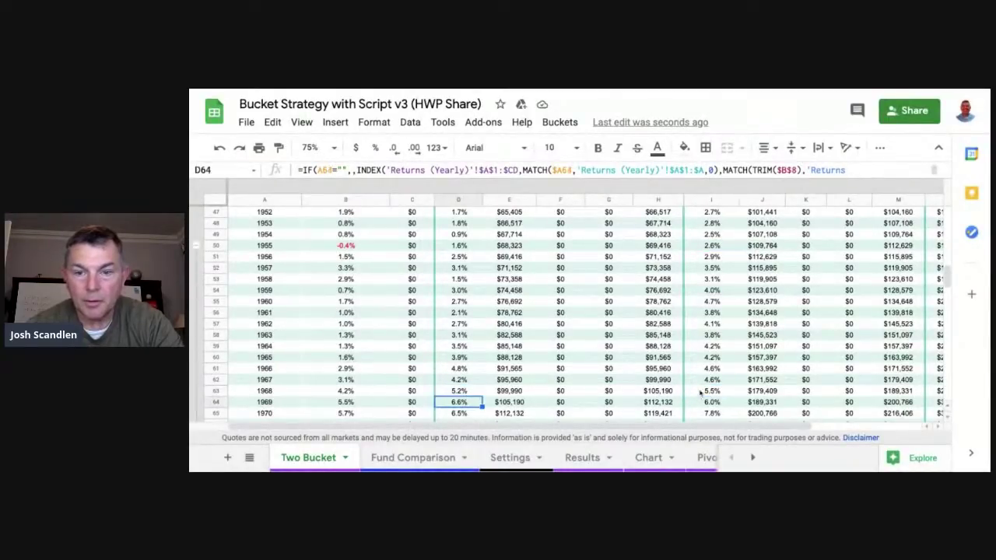
left_click(713, 404)
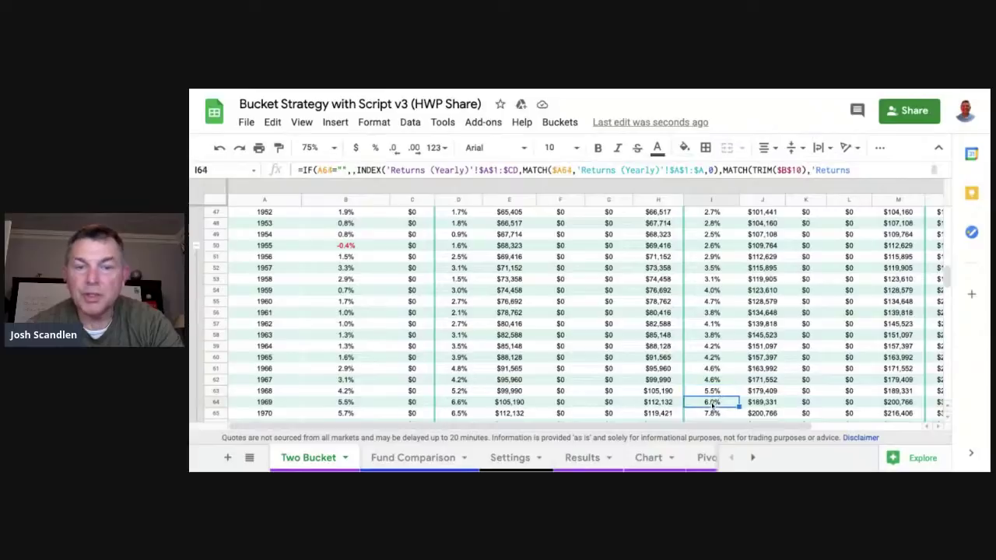
left_click(463, 405)
scroll(570, 356, "down", 2)
scroll(571, 356, "right", 1)
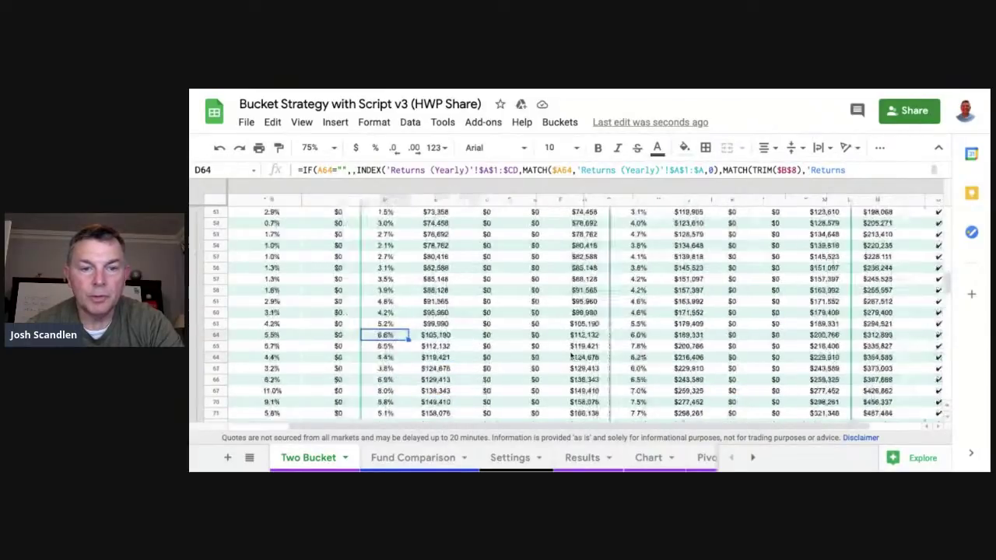
scroll(571, 355, "right", 2)
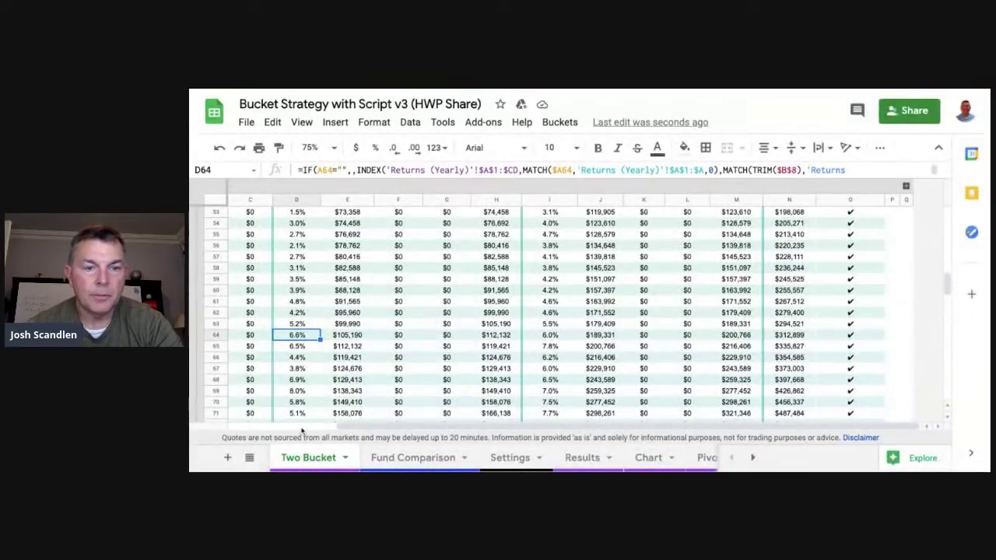
key("ctrl+shift+Page_Down")
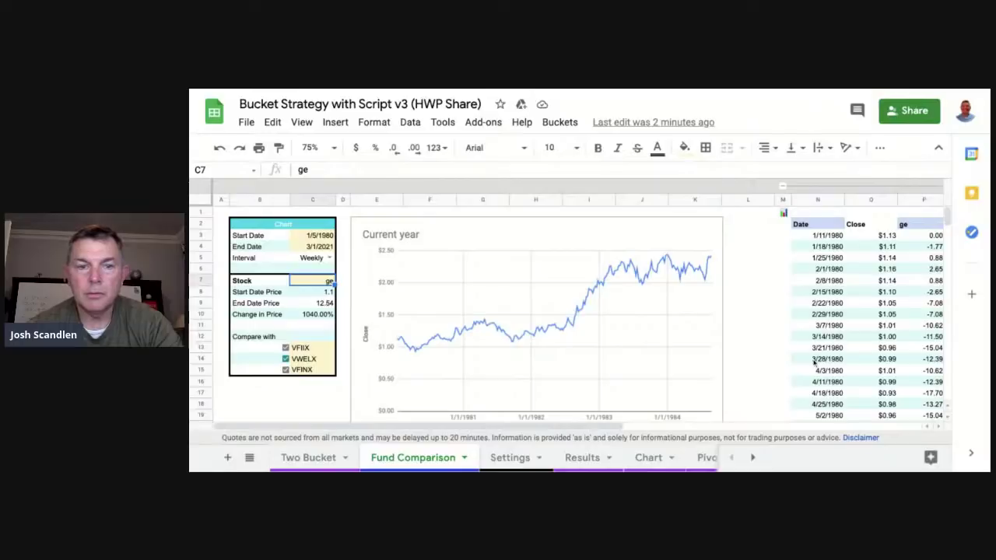
key("ctrl+shift+Page_Up")
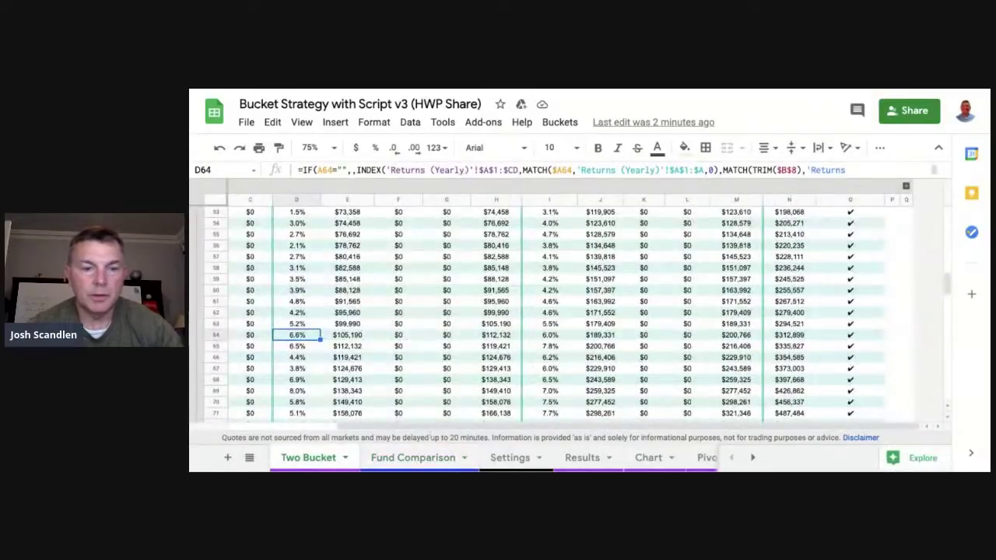
scroll(431, 431, "left", 3)
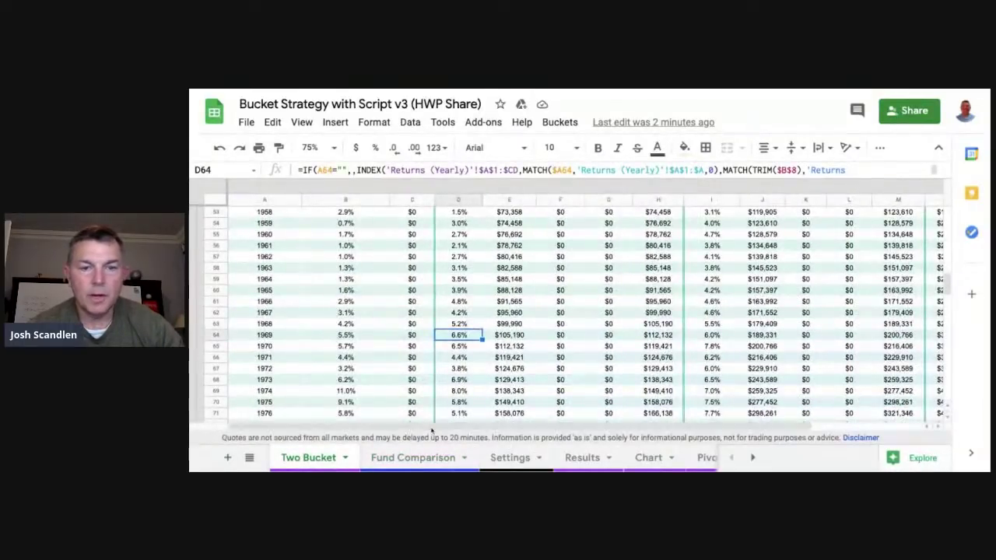
Compare the 1974 returns of both Treasury buckets, and check the 1-Month US Treasury Bills returns for 1975 and 1976
scroll(492, 360, "down", 1)
left_click(463, 366)
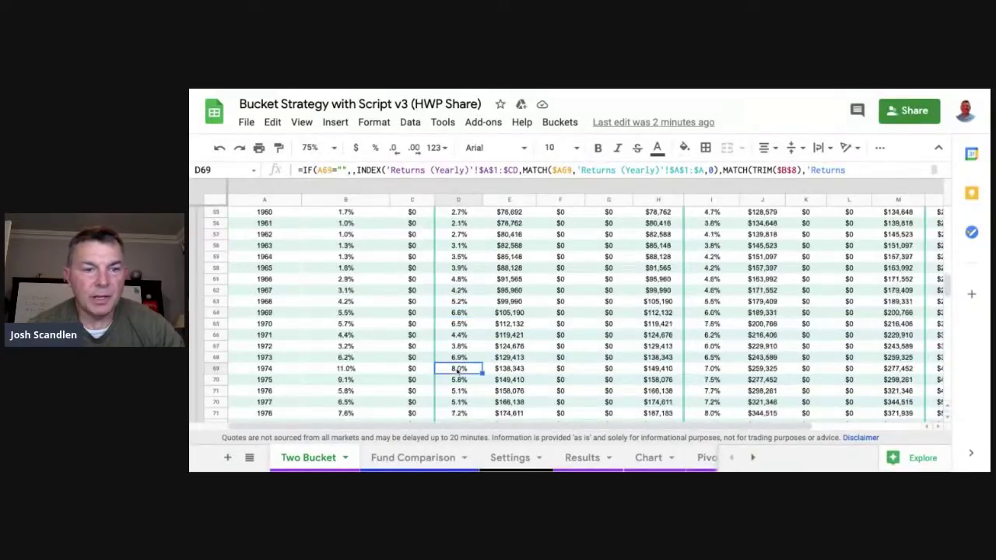
left_click(716, 369)
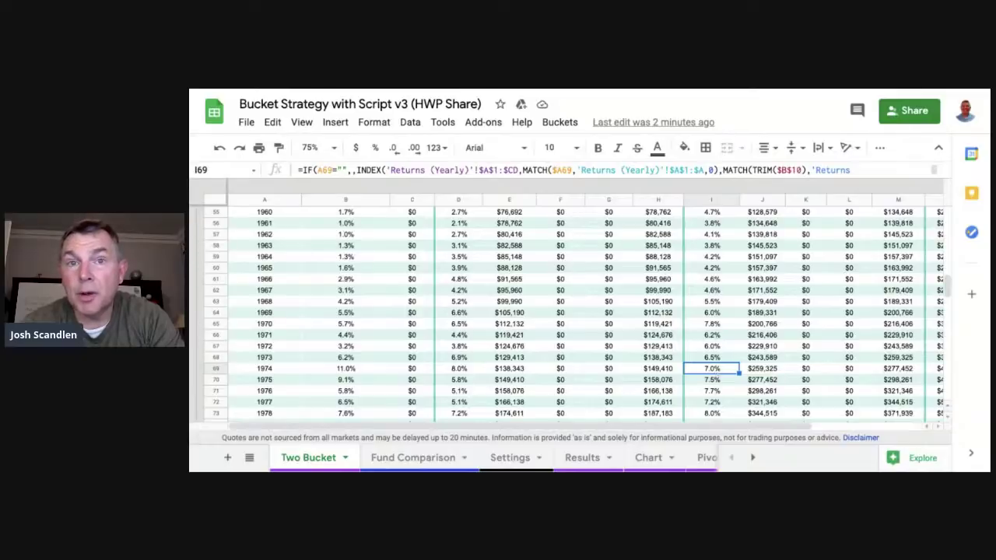
left_click(459, 379)
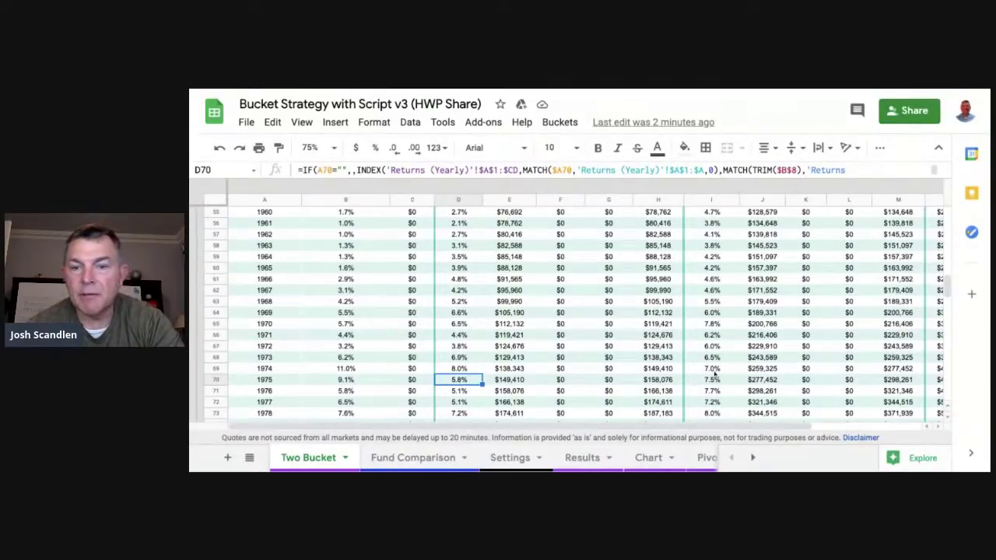
left_click(459, 392)
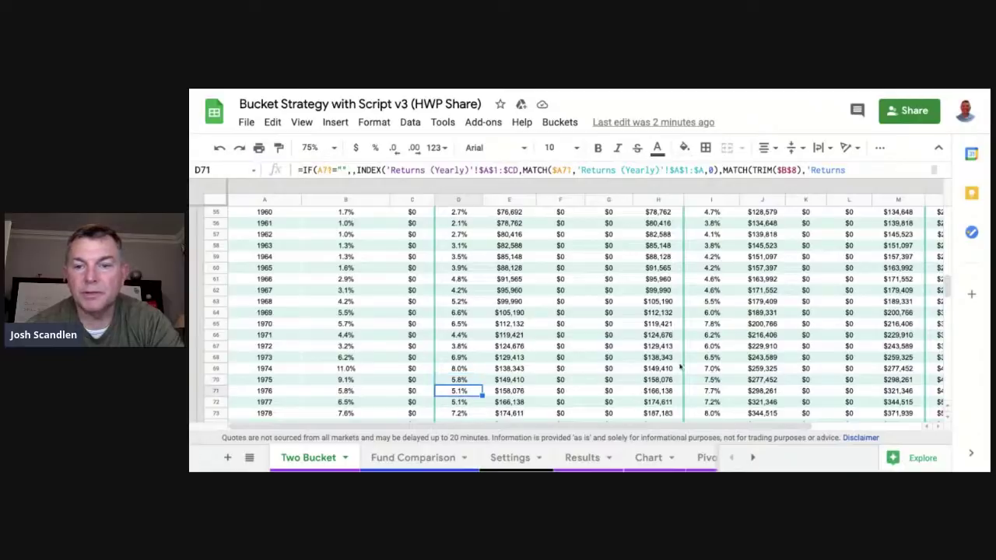
Examine the 1-Month US Treasury Bills returns for 1979 and 1981 and the 10-Year Treasury return for 1984
scroll(500, 406, "down", 1)
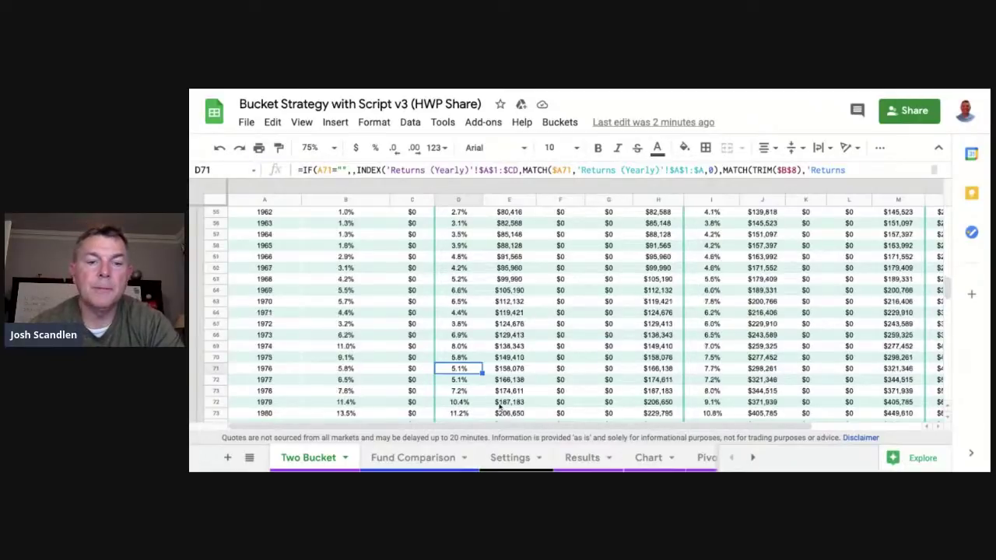
left_click(460, 403)
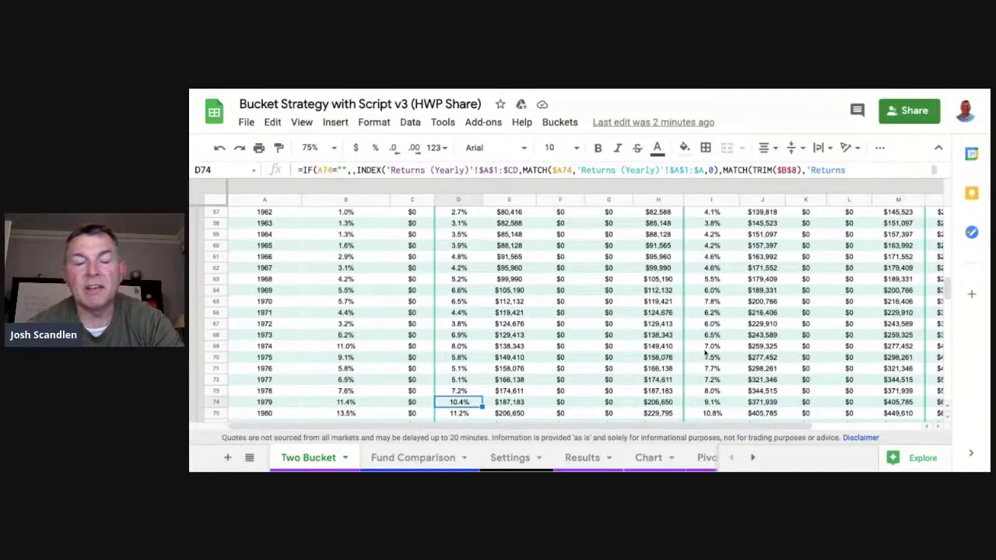
scroll(706, 352, "down", 2)
left_click(469, 380)
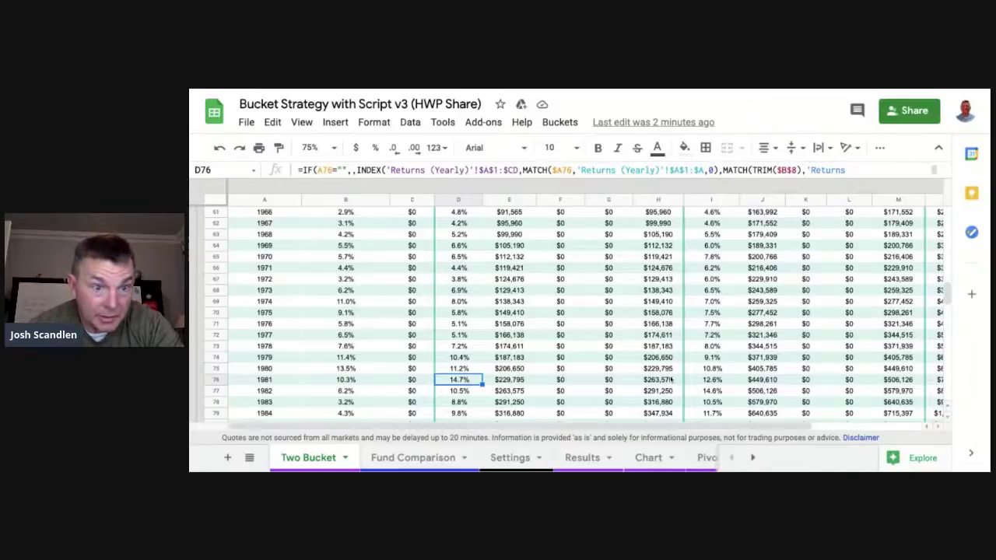
left_click(710, 414)
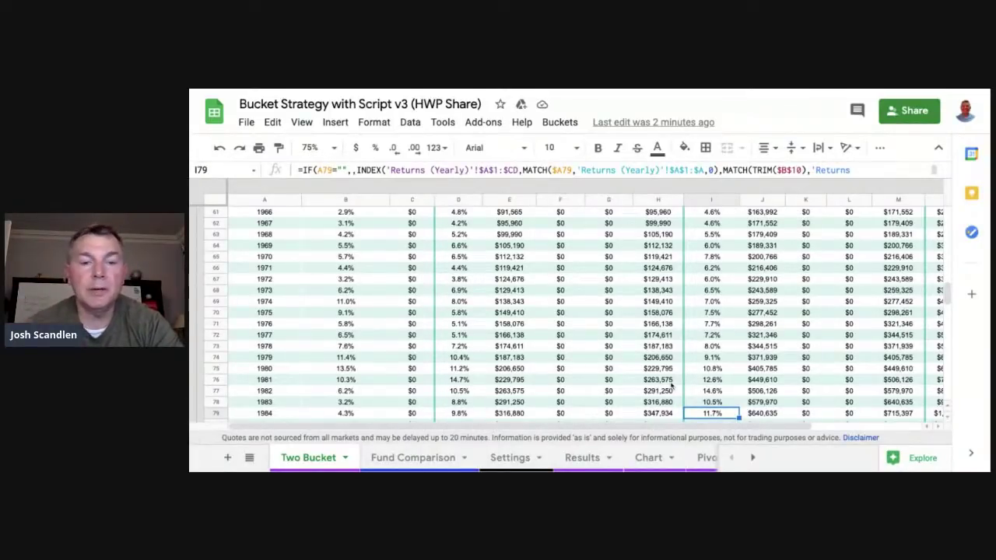
Review both buckets' yearly returns from 1984 into the 1990s, and return to the Sheet Information summary and chart
scroll(670, 386, "down", 2)
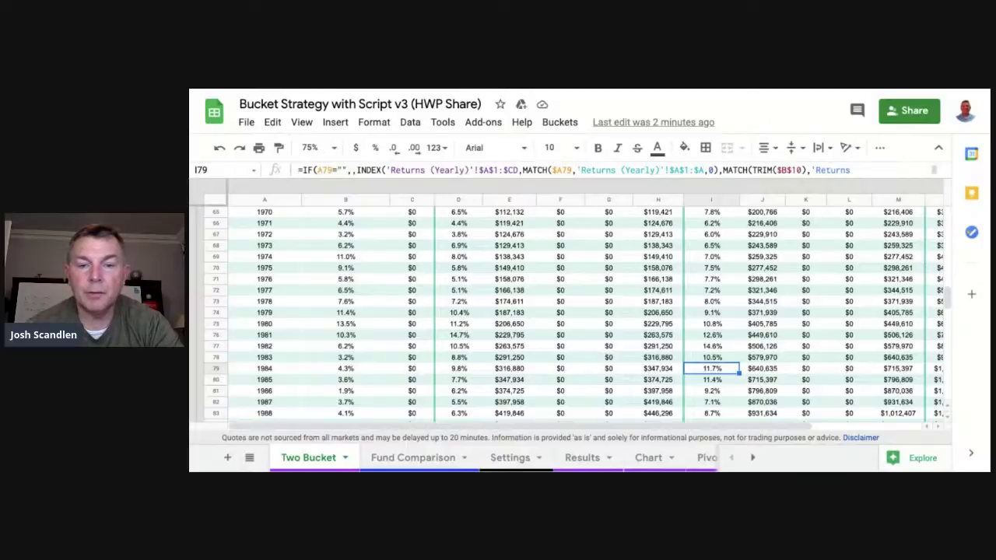
scroll(713, 330, "down", 2)
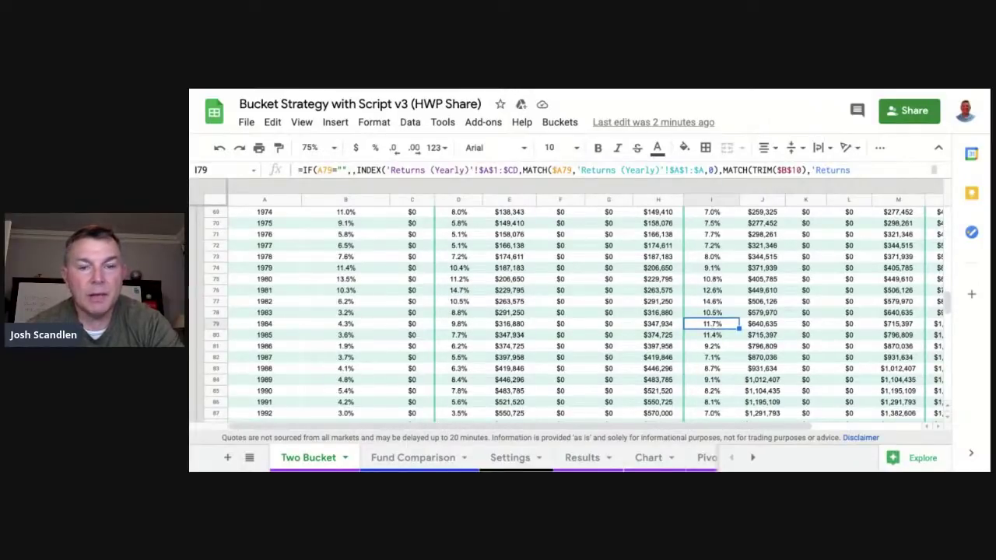
scroll(568, 312, "down", 2)
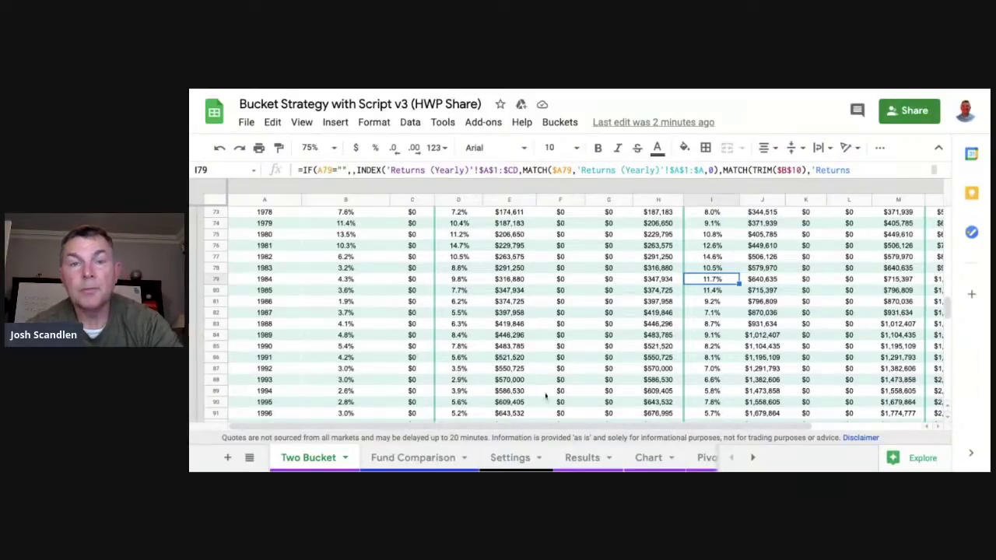
scroll(620, 390, "down", 2)
scroll(619, 387, "up", 10)
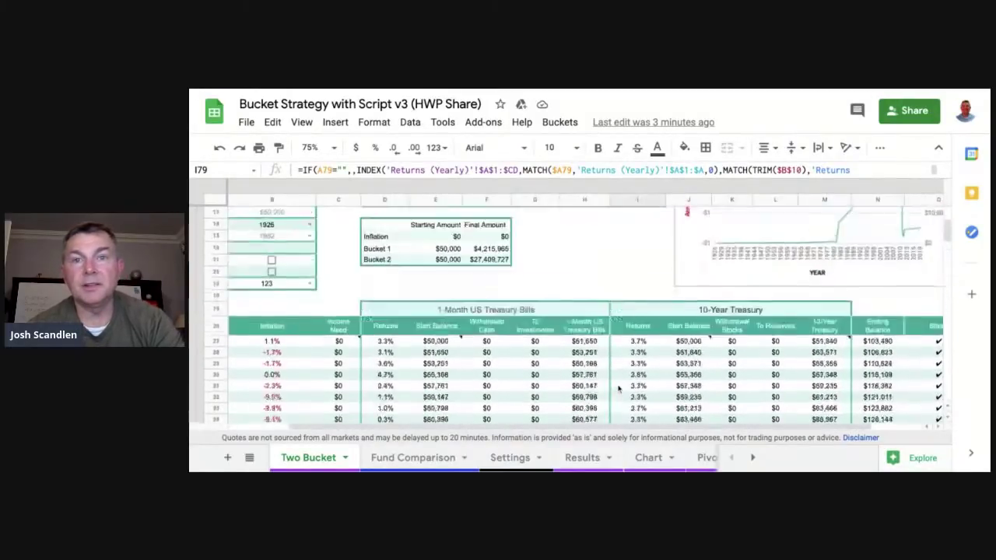
scroll(618, 387, "up", 3)
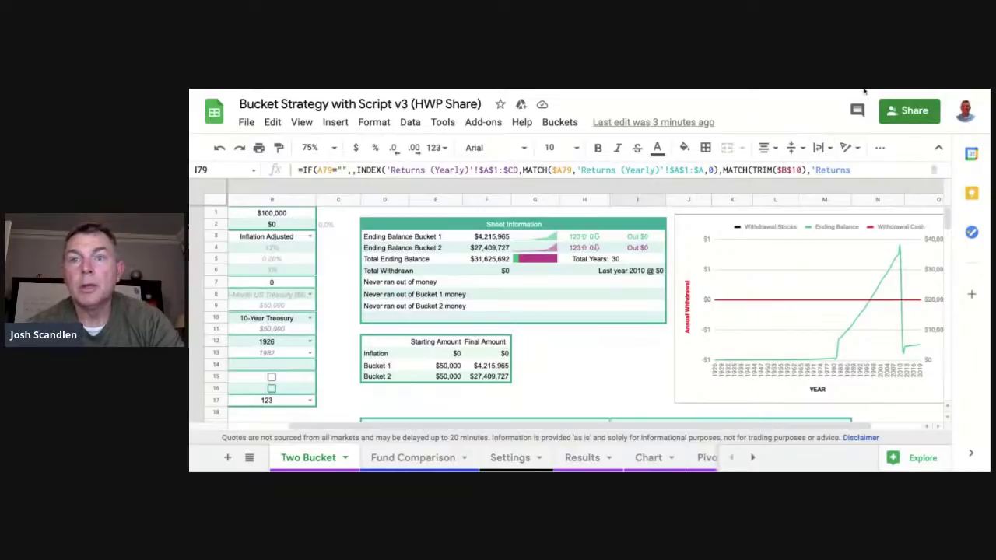